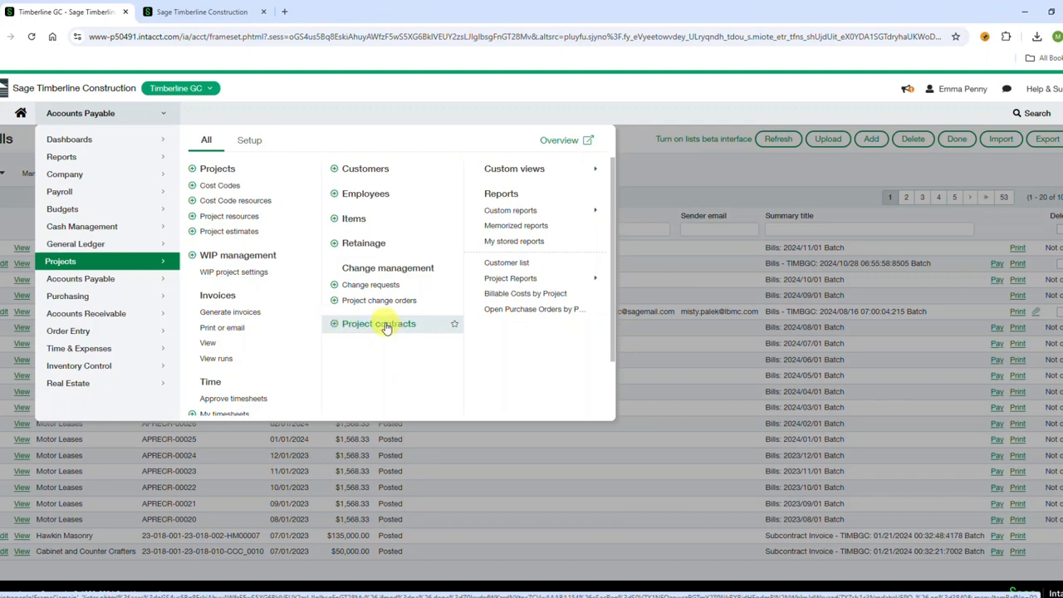
# Set up invoice generation by project contract using the Project Contract Invoice template for 23-018-001--Prime Mart - Wilsonville - All scopes
pyautogui.click(222, 313)
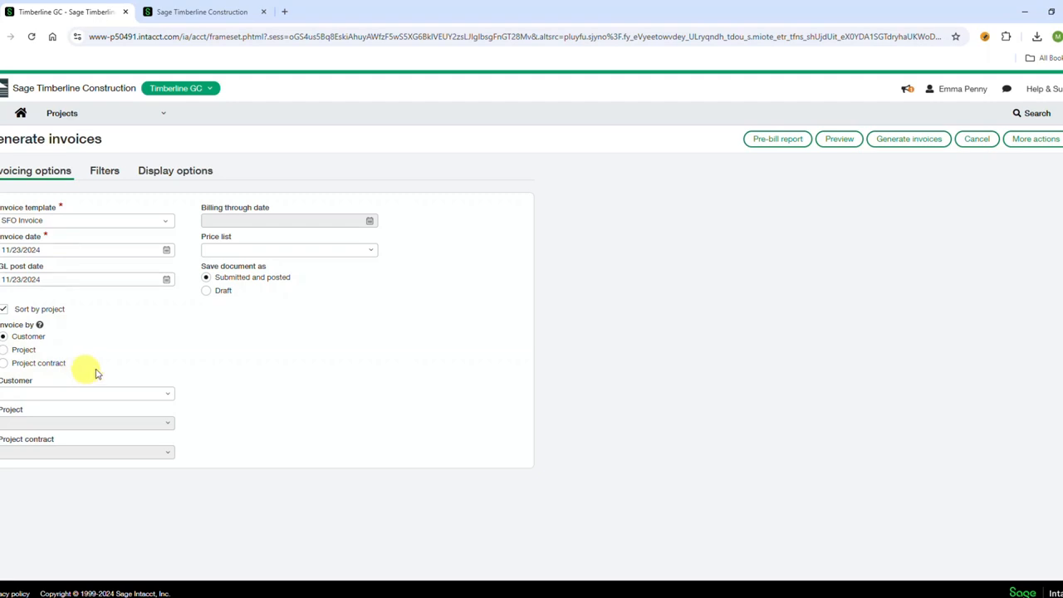
pyautogui.click(54, 365)
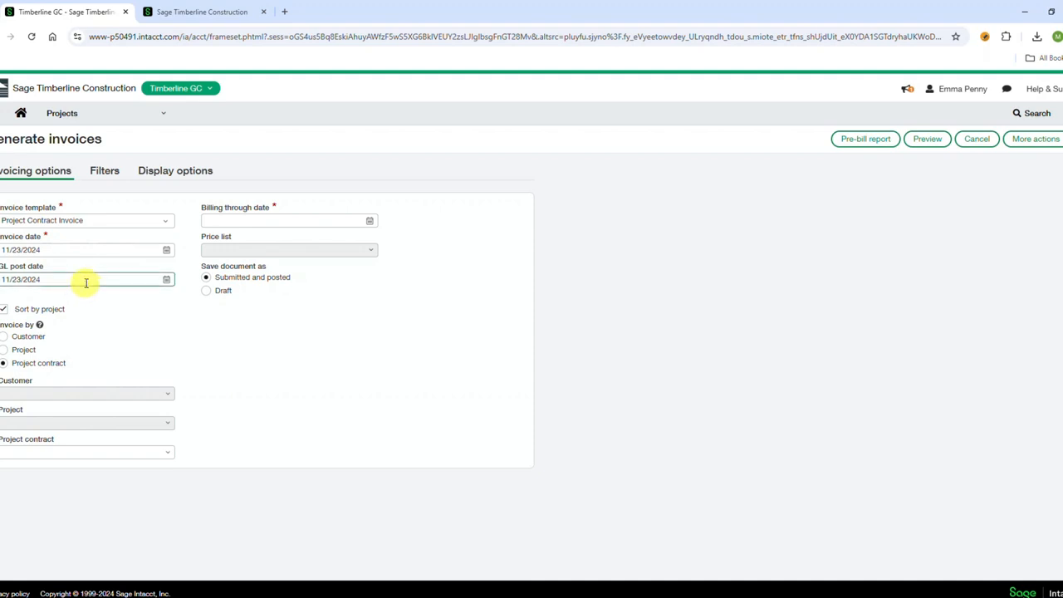
pyautogui.click(170, 451)
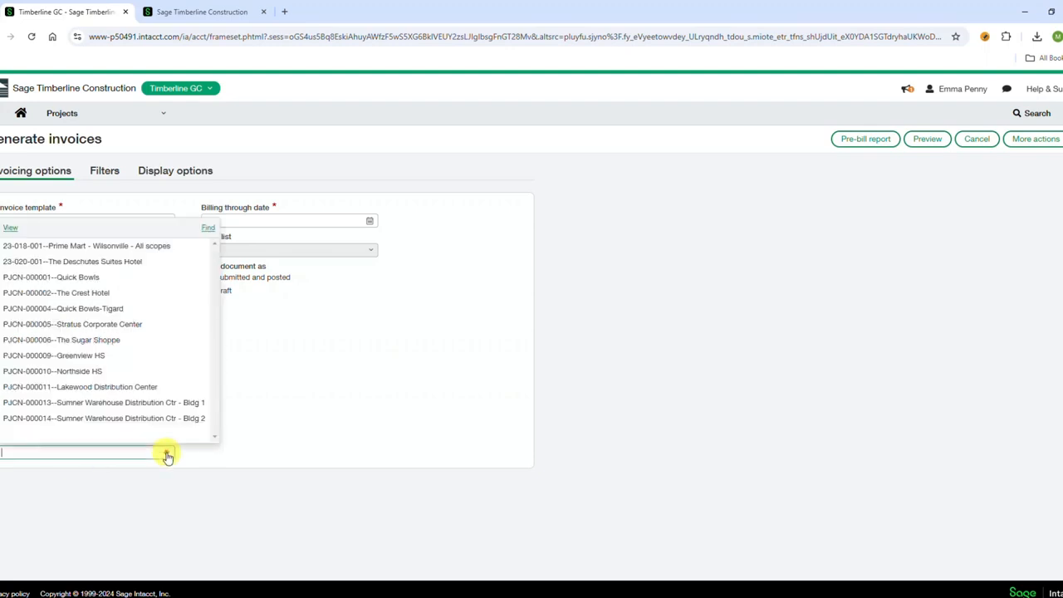
pyautogui.click(102, 246)
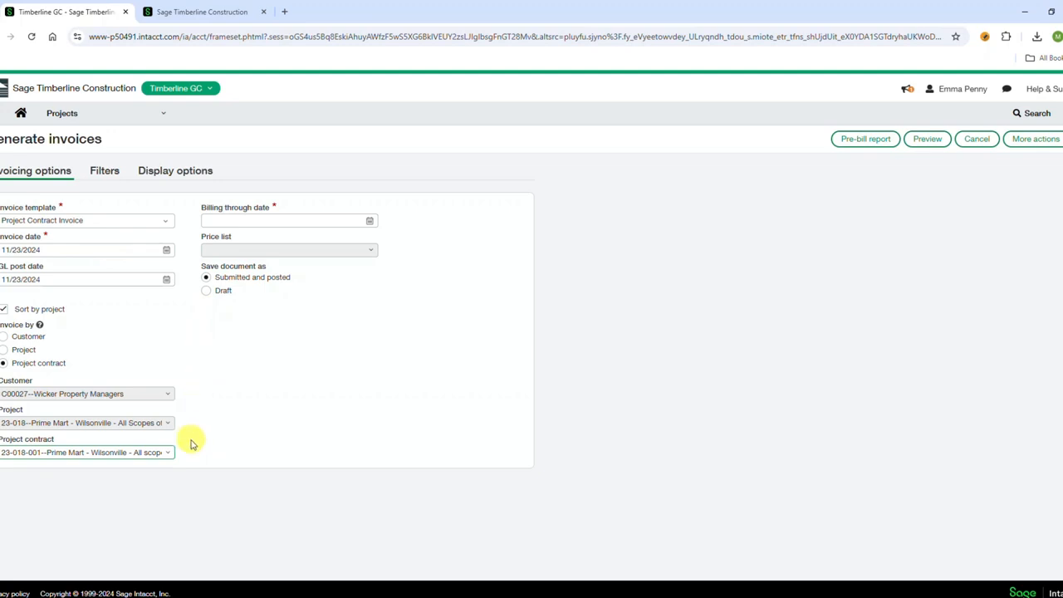
# Set the invoice run's billing through date to 10/31/2024
pyautogui.click(261, 220)
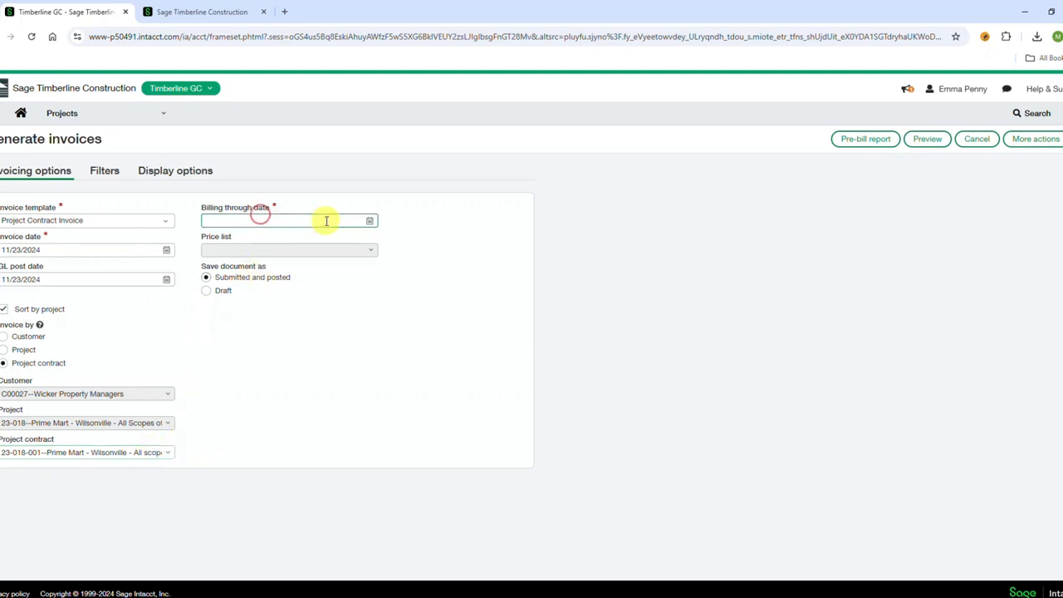
pyautogui.write('10/31/2024')
pyautogui.click(572, 291)
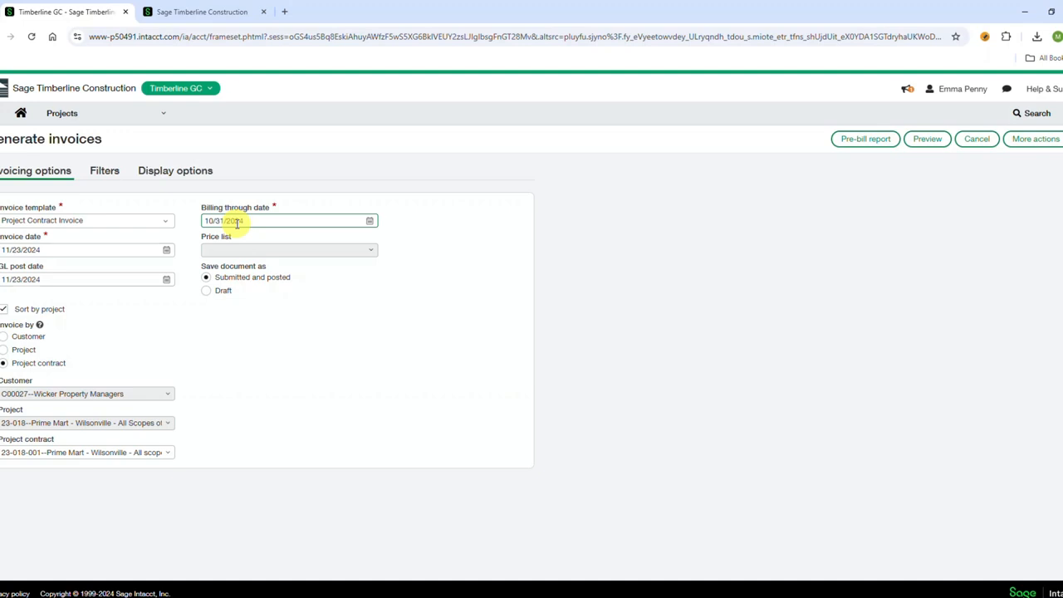
# Review the display options for billable transactions and project contract fields, and return to the invoicing options
pyautogui.click(188, 174)
pyautogui.scroll(-1, 230, 280)
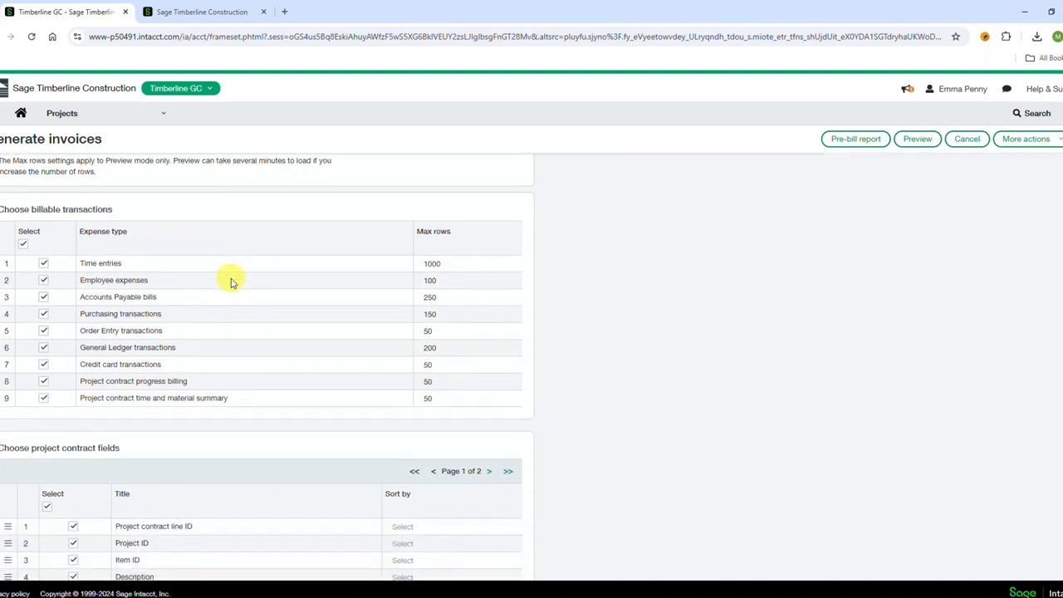
pyautogui.scroll(-4, 230, 280)
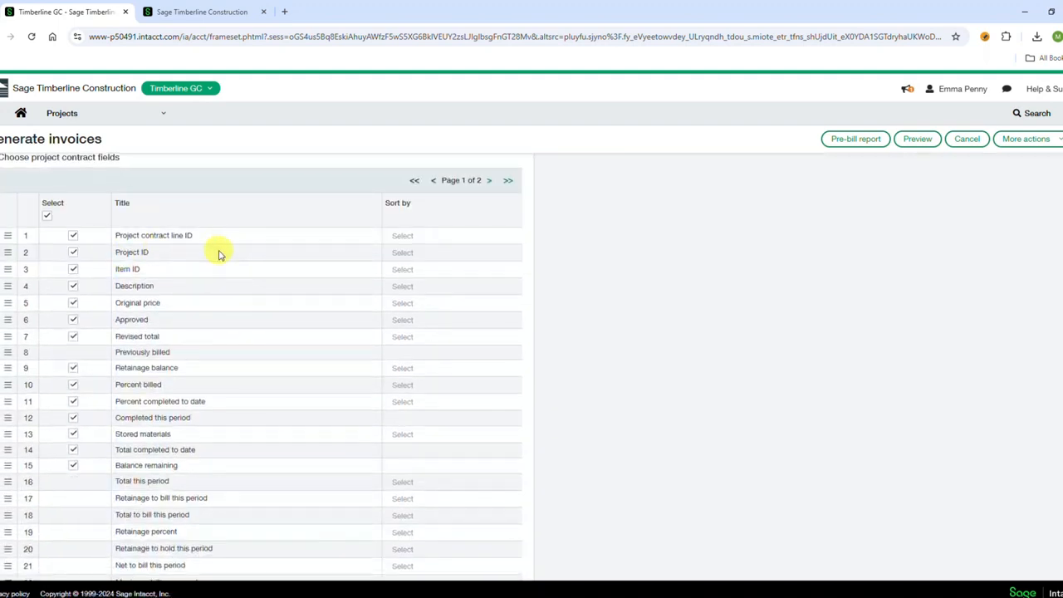
pyautogui.scroll(-1, 220, 254)
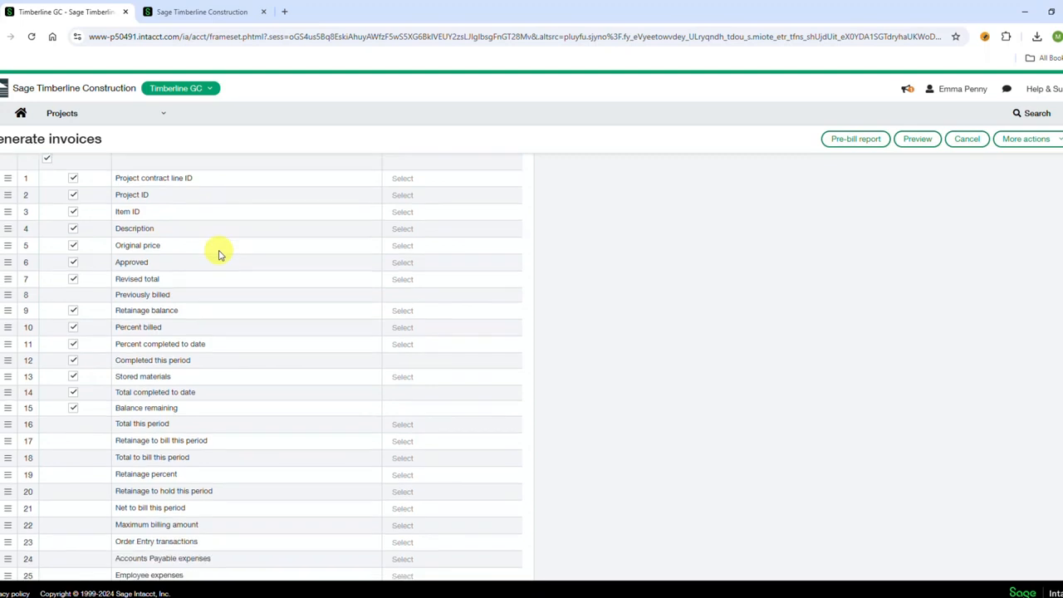
pyautogui.scroll(-4, 219, 253)
pyautogui.scroll(4, 219, 251)
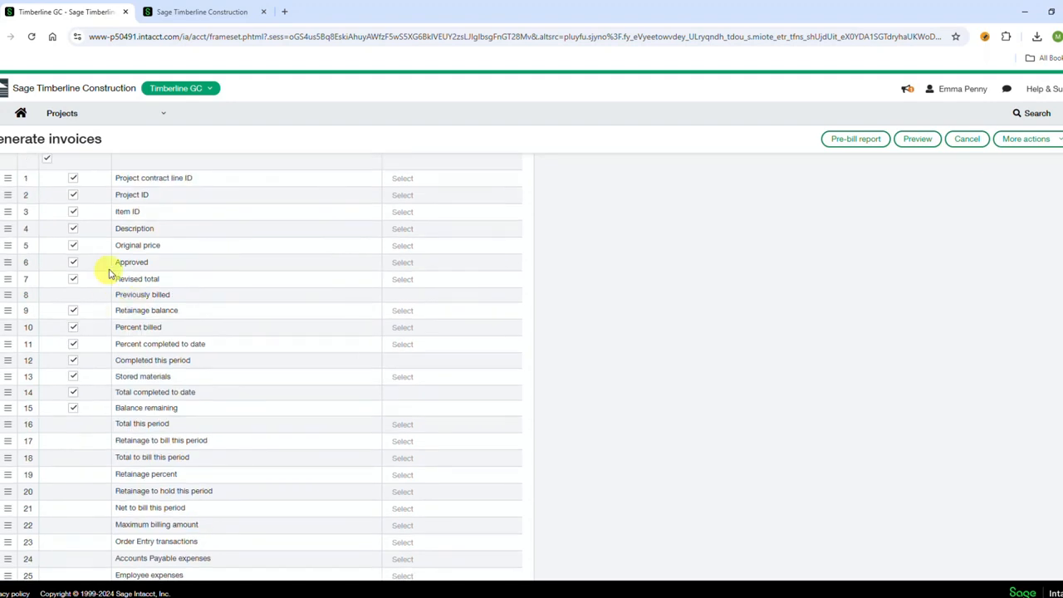
pyautogui.scroll(6, 204, 304)
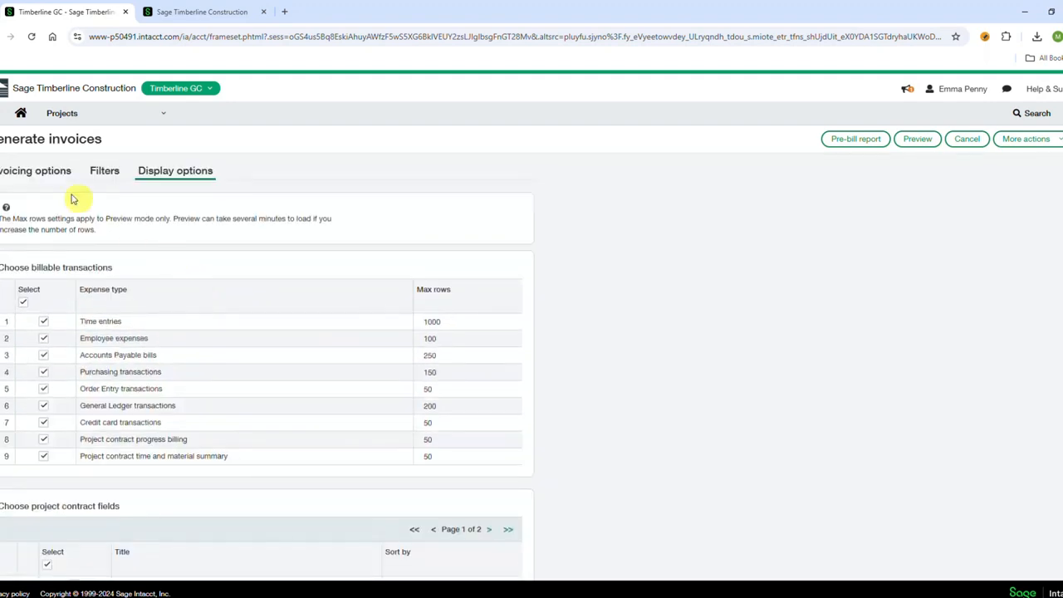
pyautogui.click(40, 171)
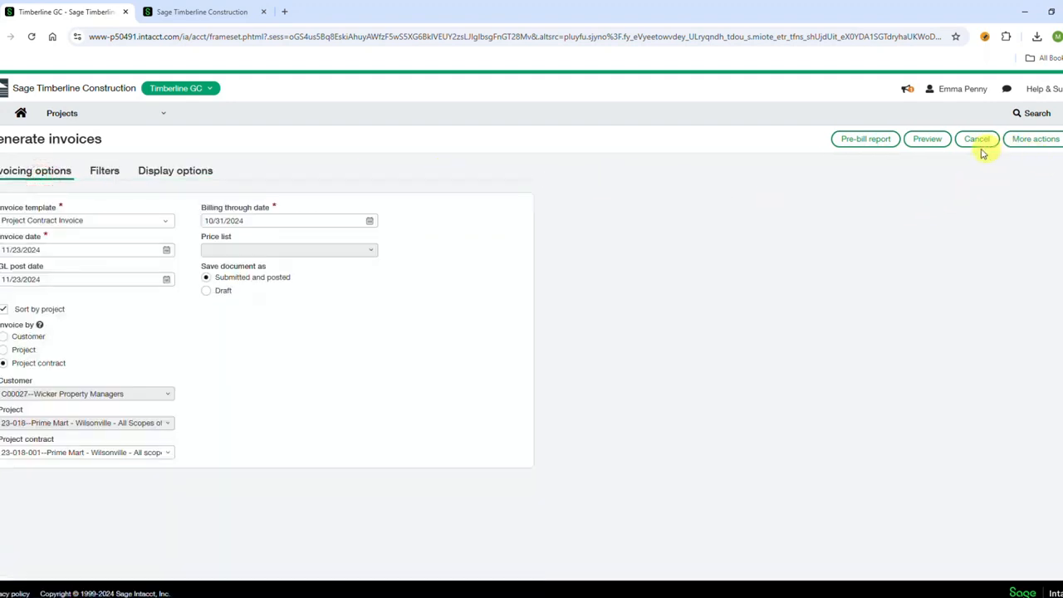
# Preview the contract invoice and set its current billing application number to 23018-001/2
pyautogui.click(927, 140)
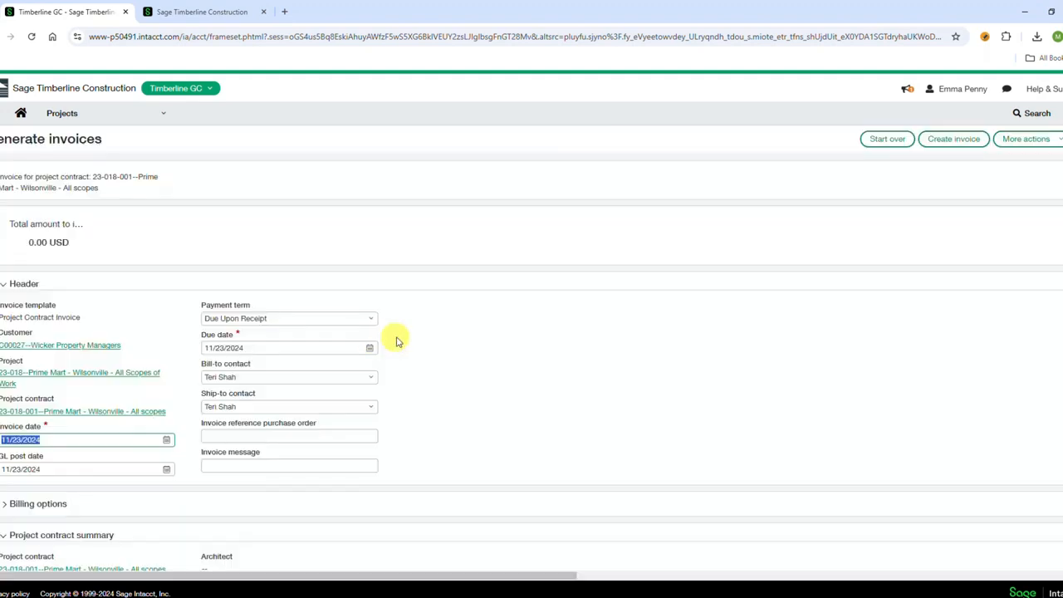
pyautogui.scroll(-4, 401, 340)
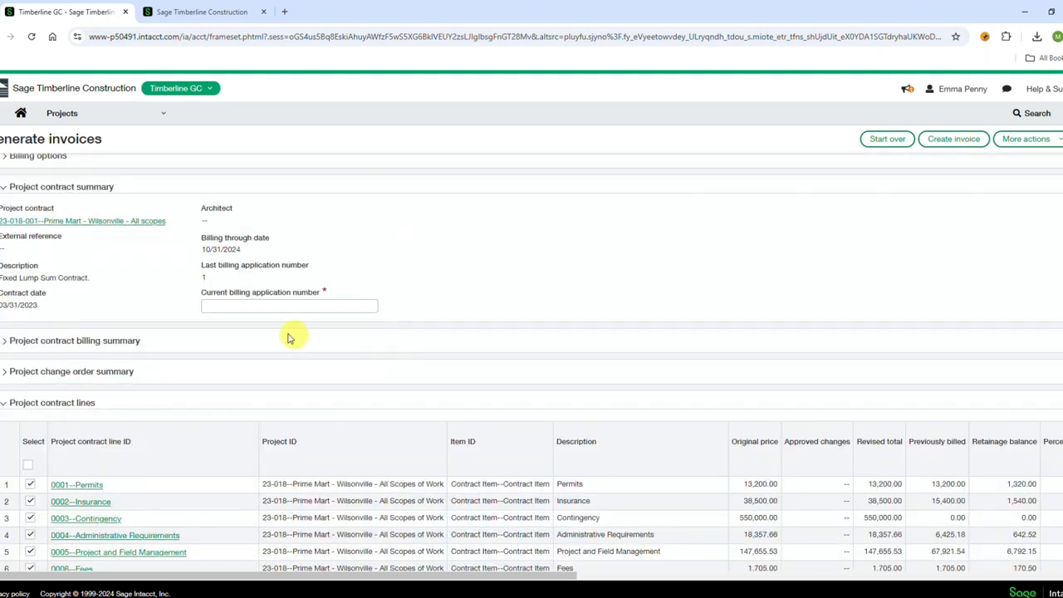
pyautogui.click(240, 308)
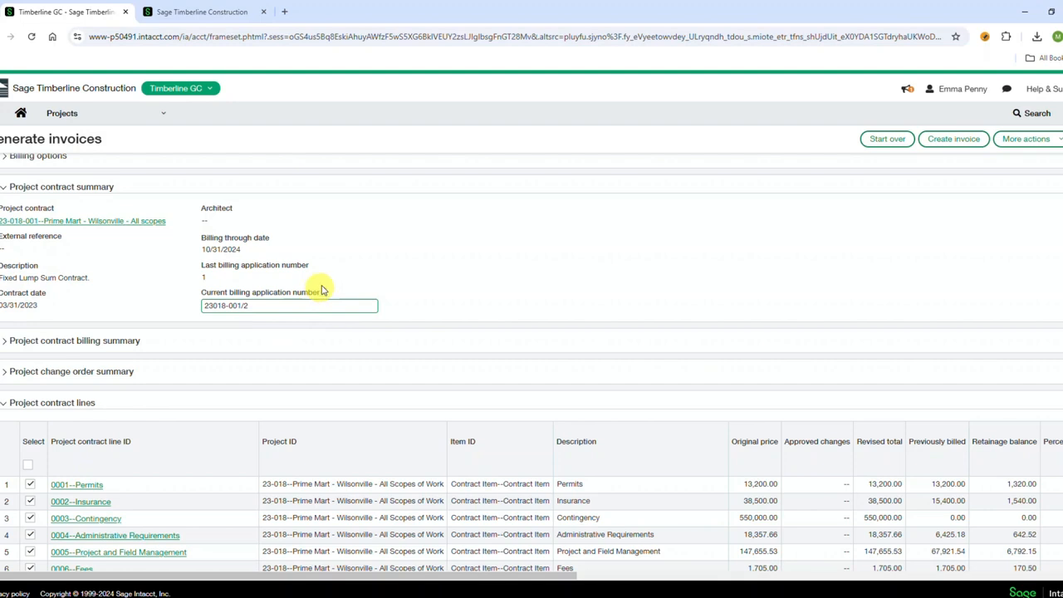
# Set the Insurance contract line's amount completed this period to 1,000
pyautogui.scroll(-3, 521, 342)
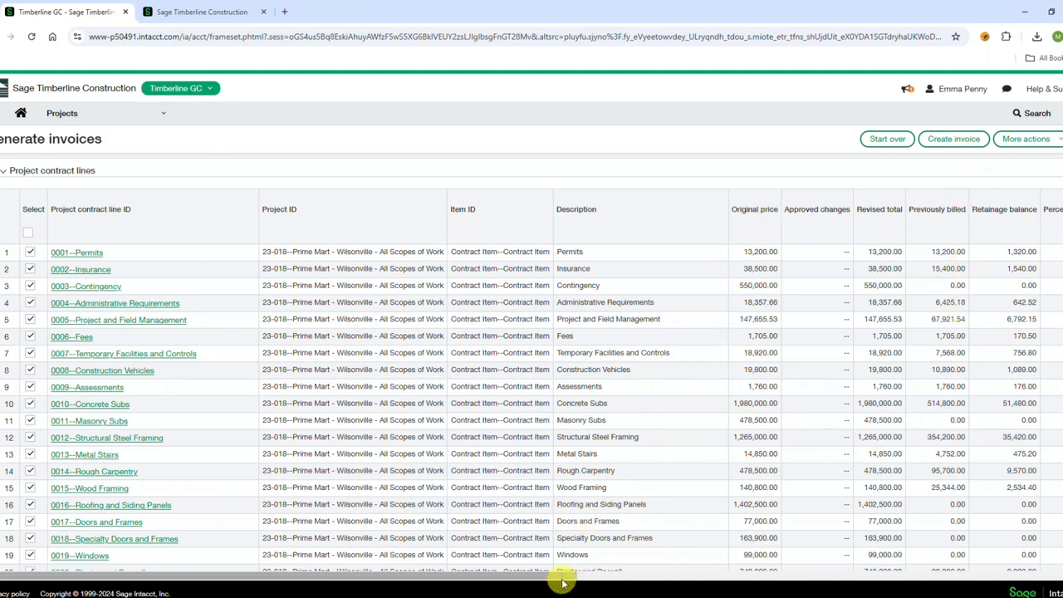
pyautogui.moveTo(561, 582); pyautogui.dragTo(827, 583)
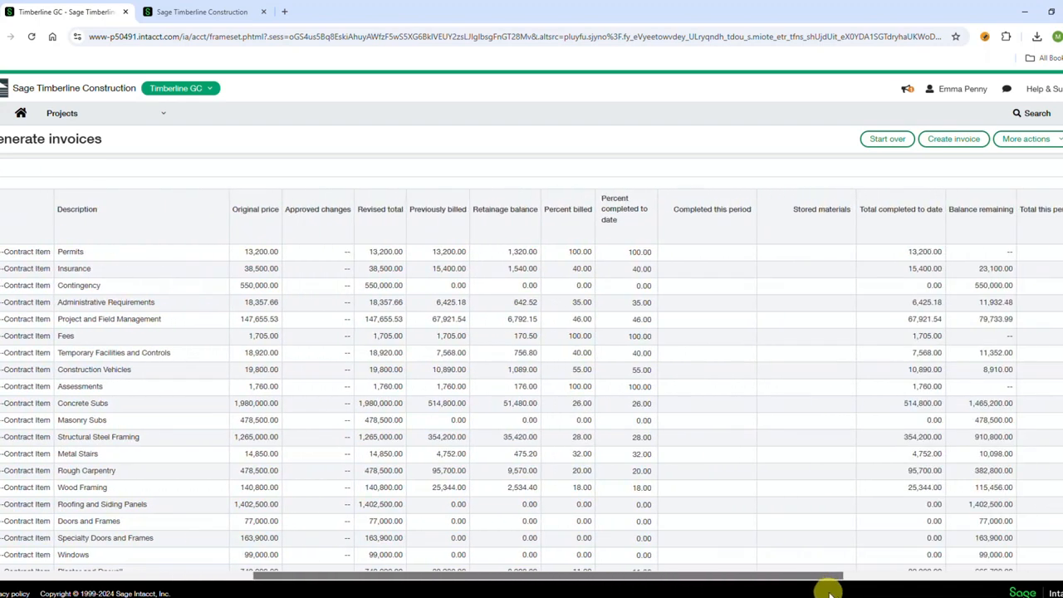
pyautogui.click(712, 254)
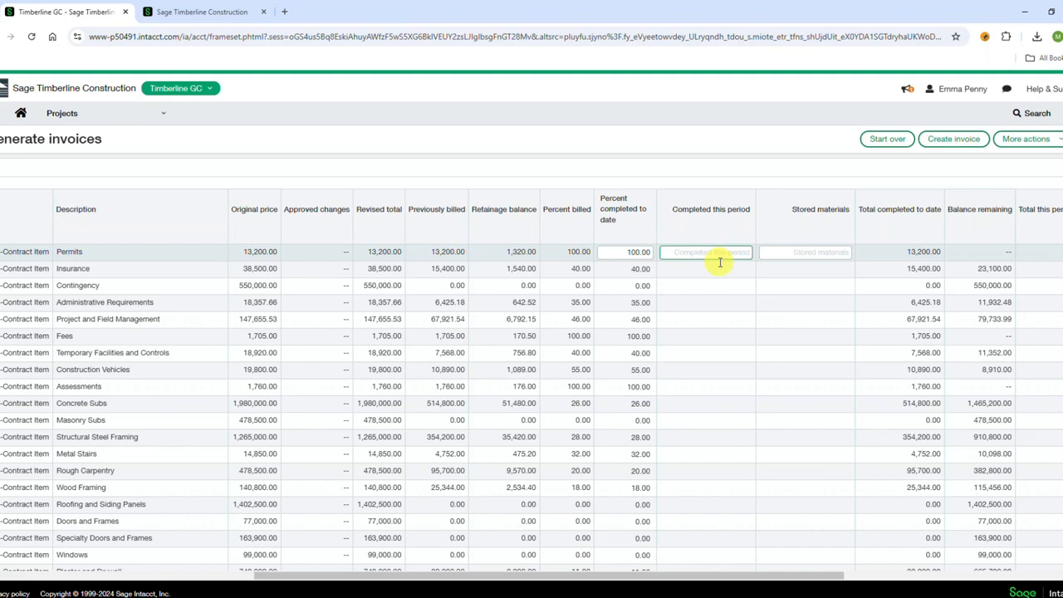
pyautogui.click(711, 270)
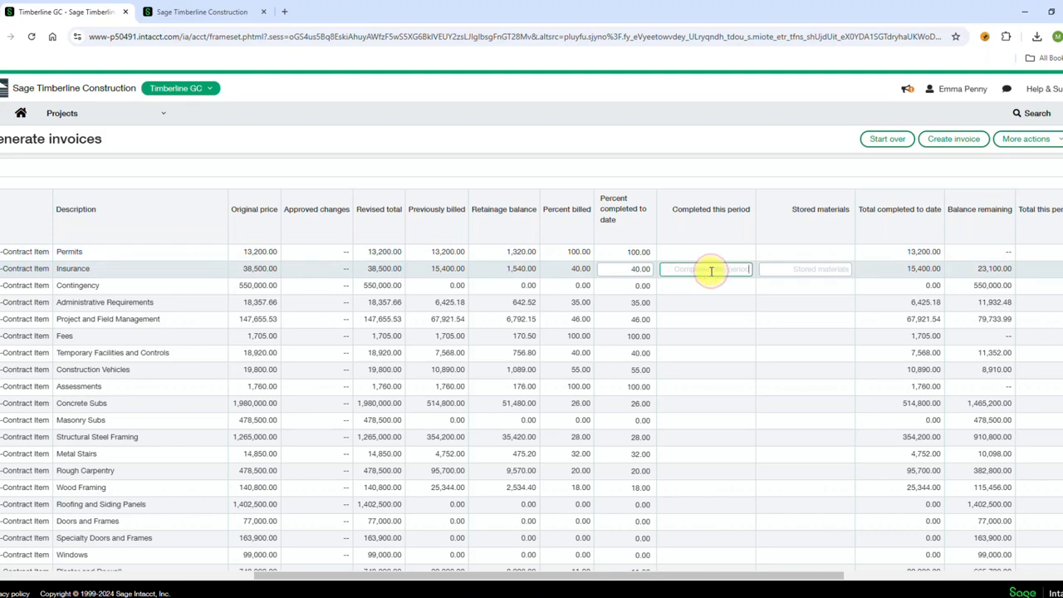
pyautogui.write('1,00')
pyautogui.write('000')
# Set the Contingency contract line's amount completed this period to 50,000
pyautogui.click(704, 288)
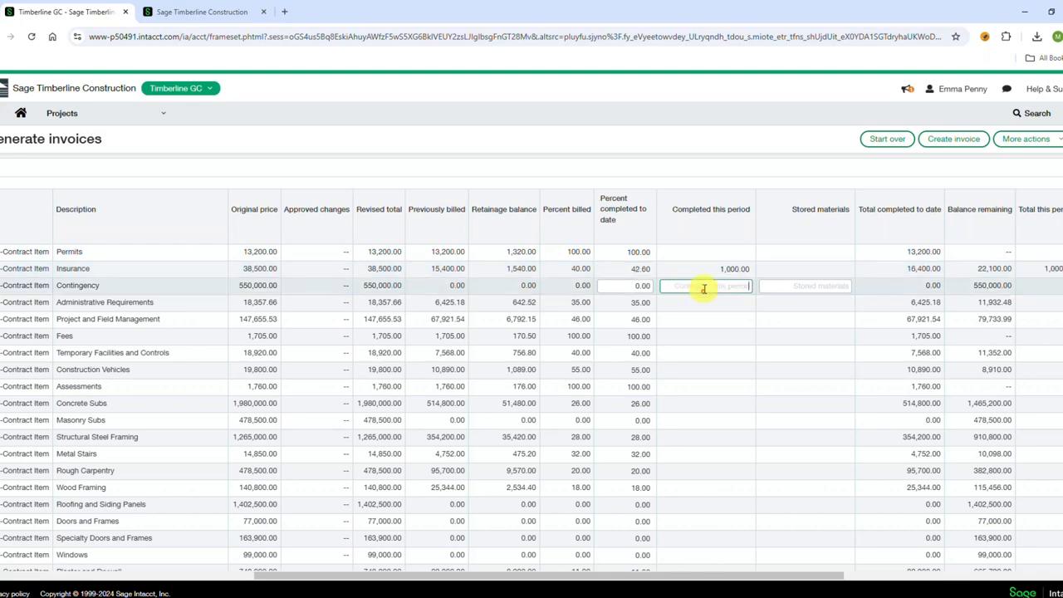
pyautogui.write('50,')
pyautogui.write('0000')
# Set the Contingency contract line's percent completed to date to 25
pyautogui.click(638, 285)
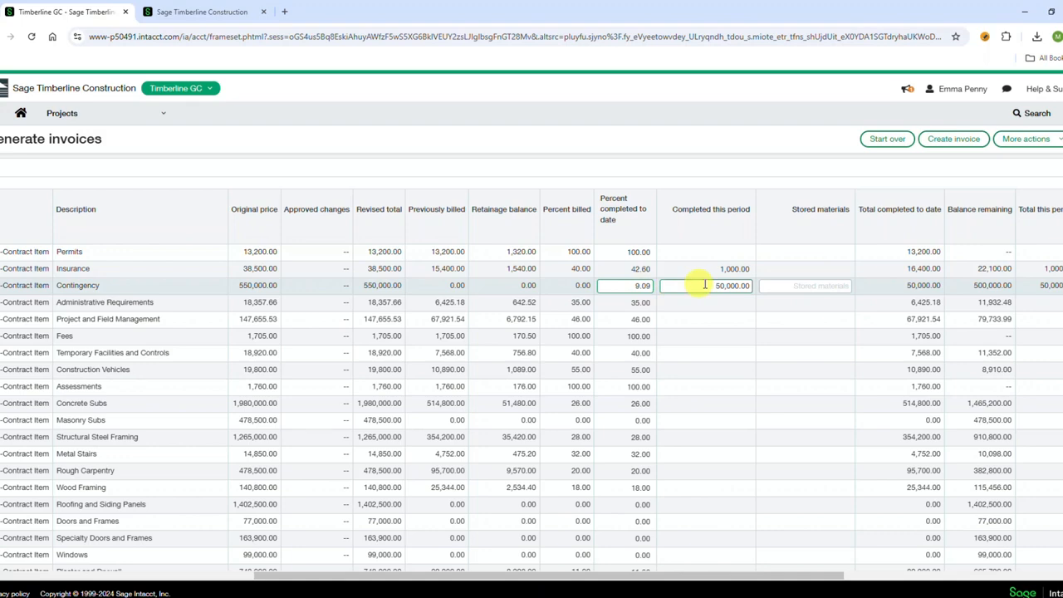
pyautogui.moveTo(626, 286); pyautogui.dragTo(642, 286)
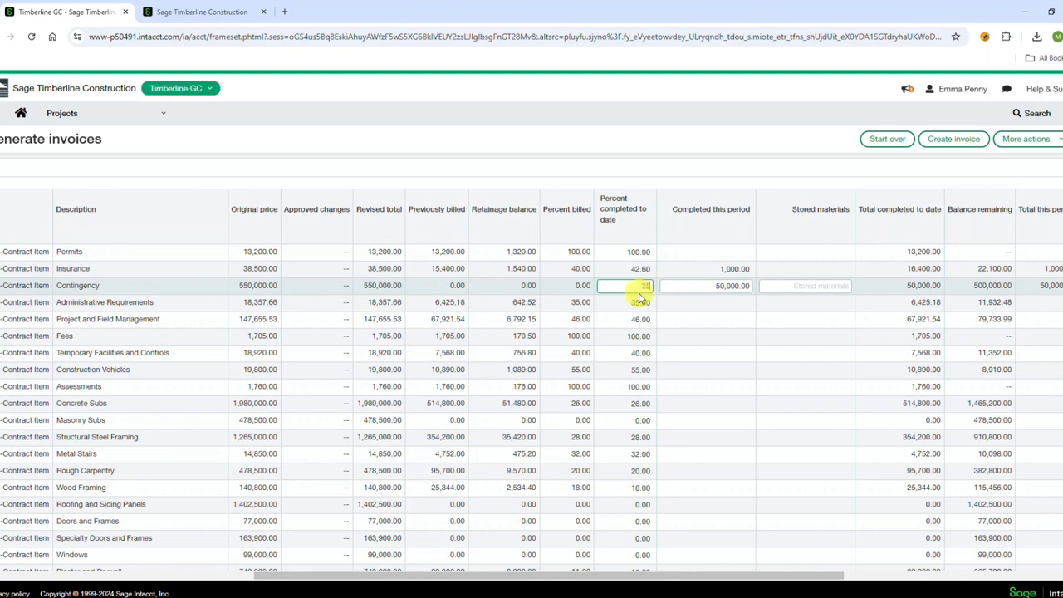
pyautogui.click(677, 285)
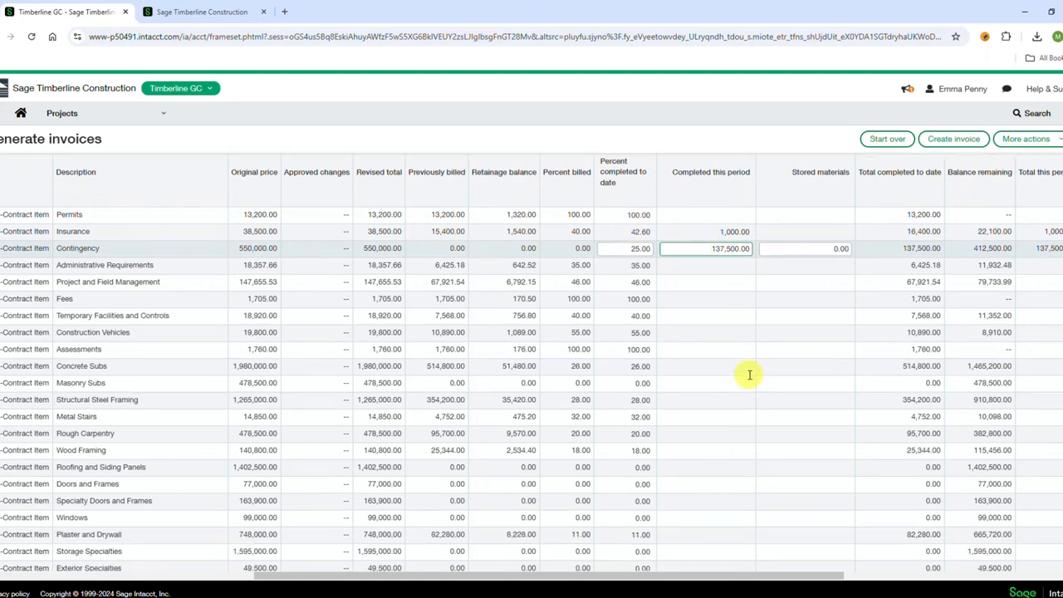
# Examine the contract line totals, the retainage and net-to-bill columns, and the expense sections of the invoice preview
pyautogui.scroll(-5, 747, 373)
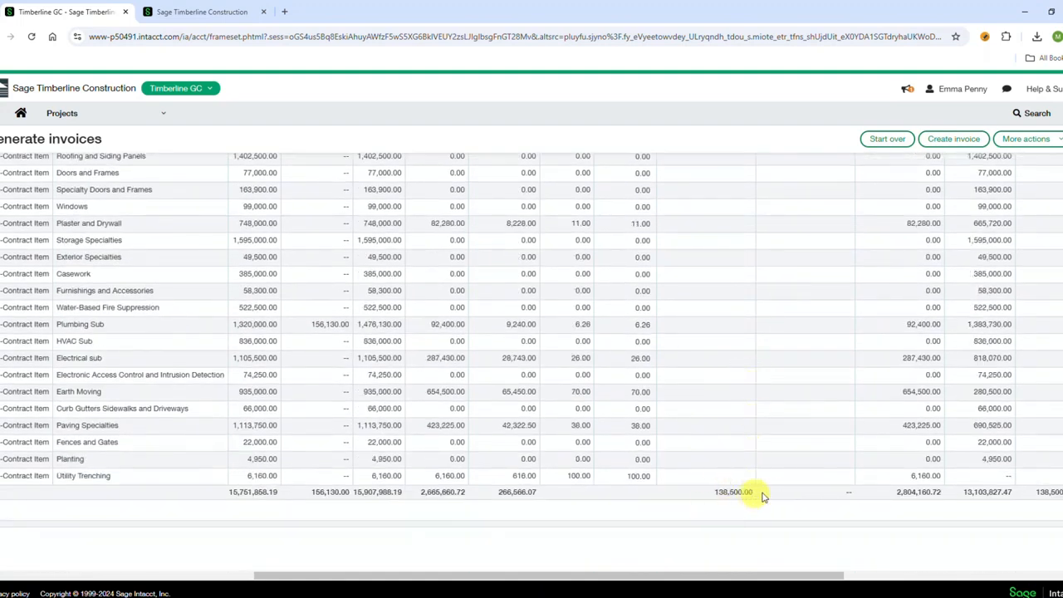
pyautogui.scroll(10, 889, 462)
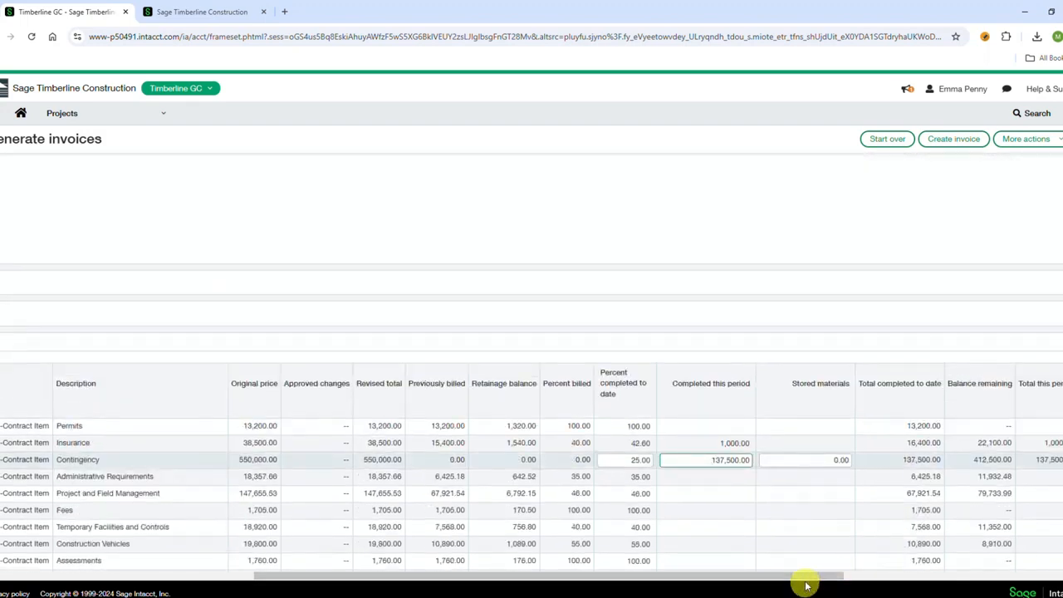
pyautogui.moveTo(805, 586); pyautogui.dragTo(1032, 576)
pyautogui.scroll(-3, 1001, 415)
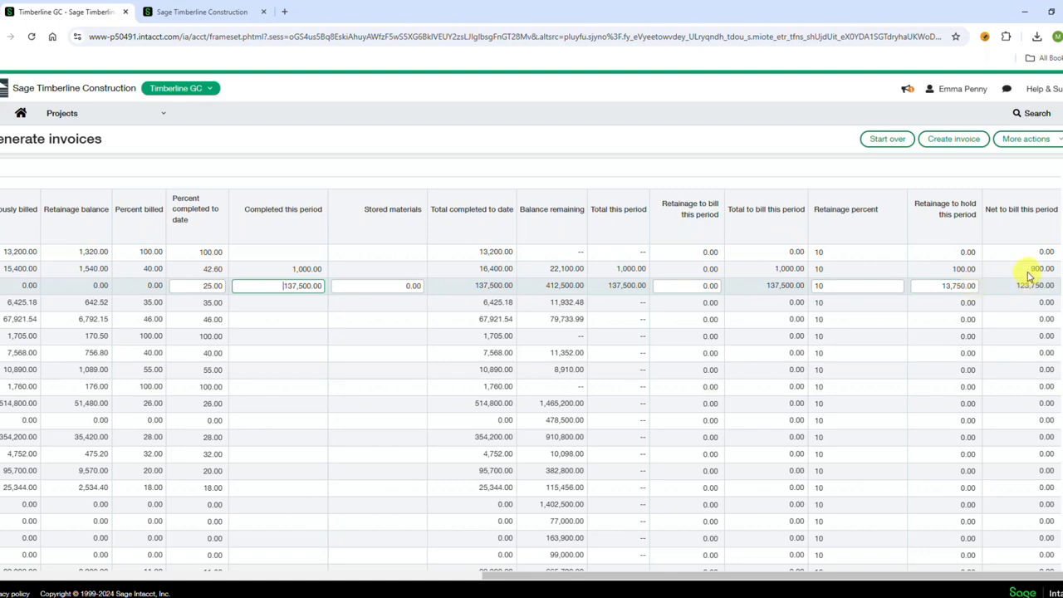
pyautogui.scroll(-10, 1021, 306)
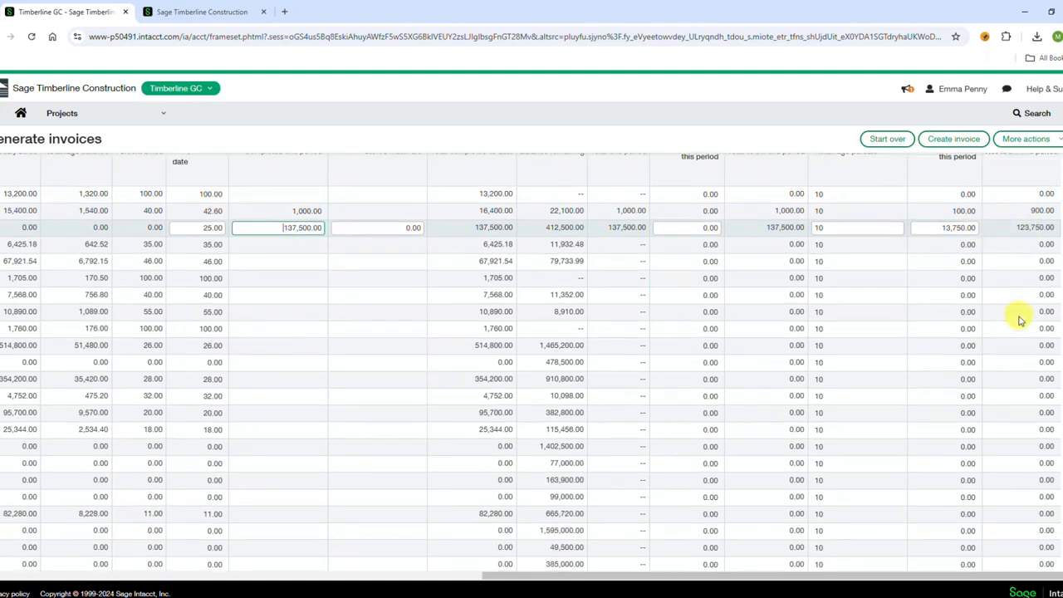
pyautogui.scroll(2, 1011, 390)
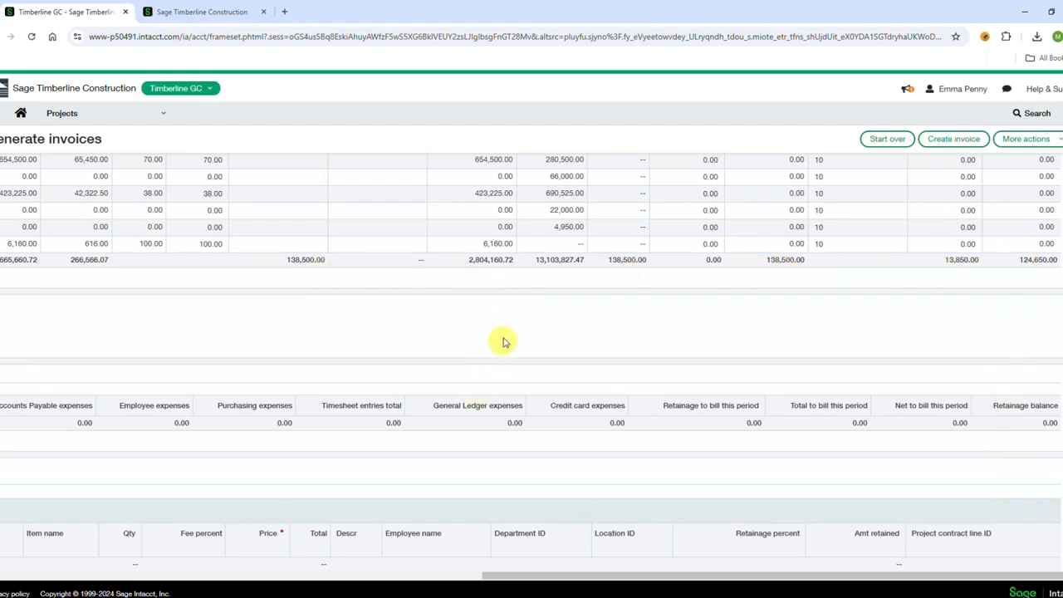
pyautogui.scroll(6, 382, 323)
pyautogui.scroll(10, 418, 335)
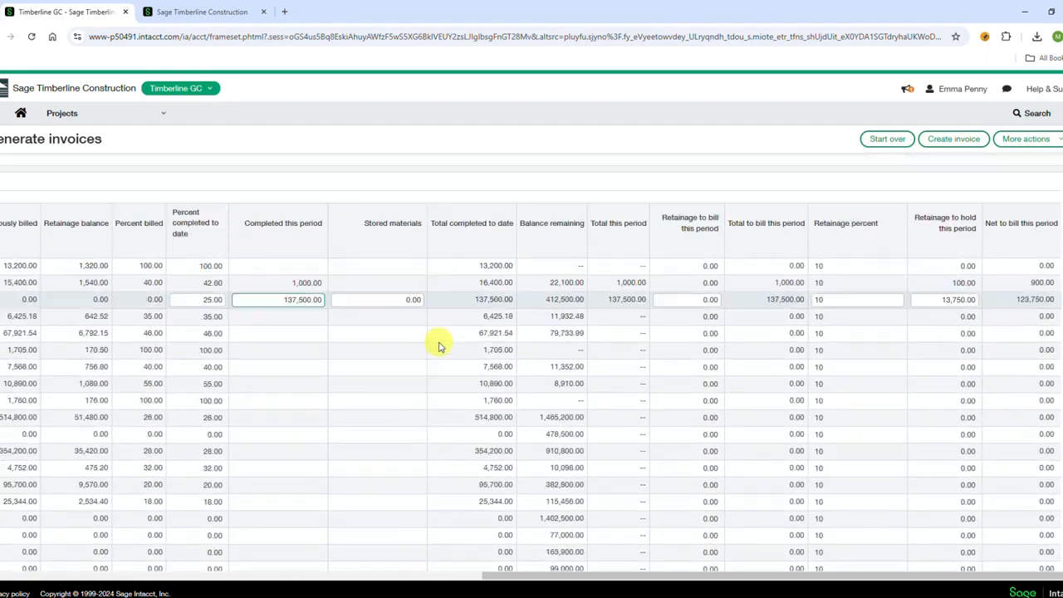
pyautogui.click(357, 574)
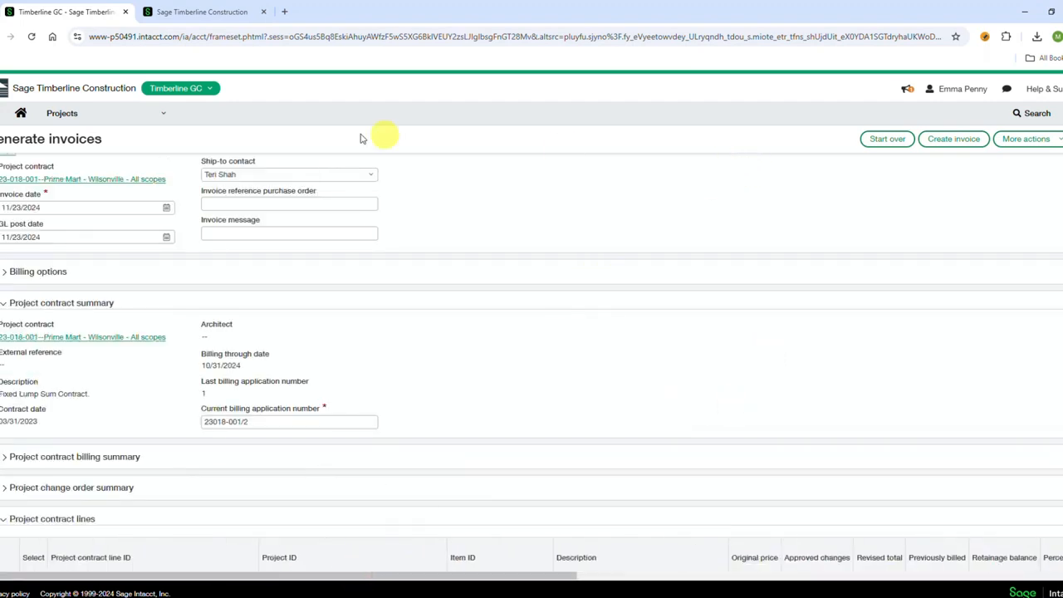
# Open the list of existing project invoices without creating the previewed invoice
pyautogui.click(122, 113)
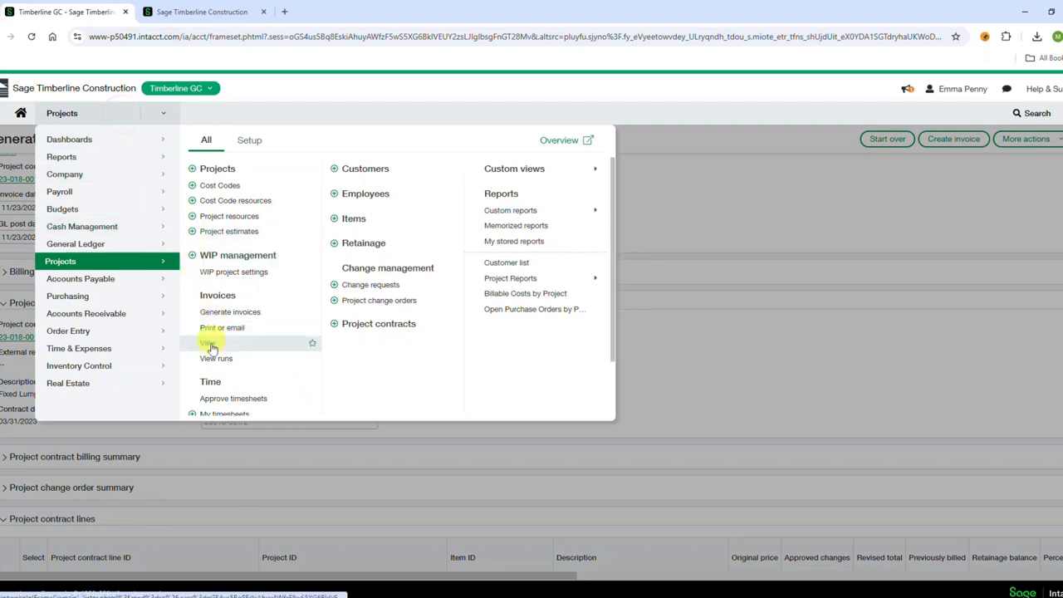
pyautogui.click(212, 347)
pyautogui.click(586, 108)
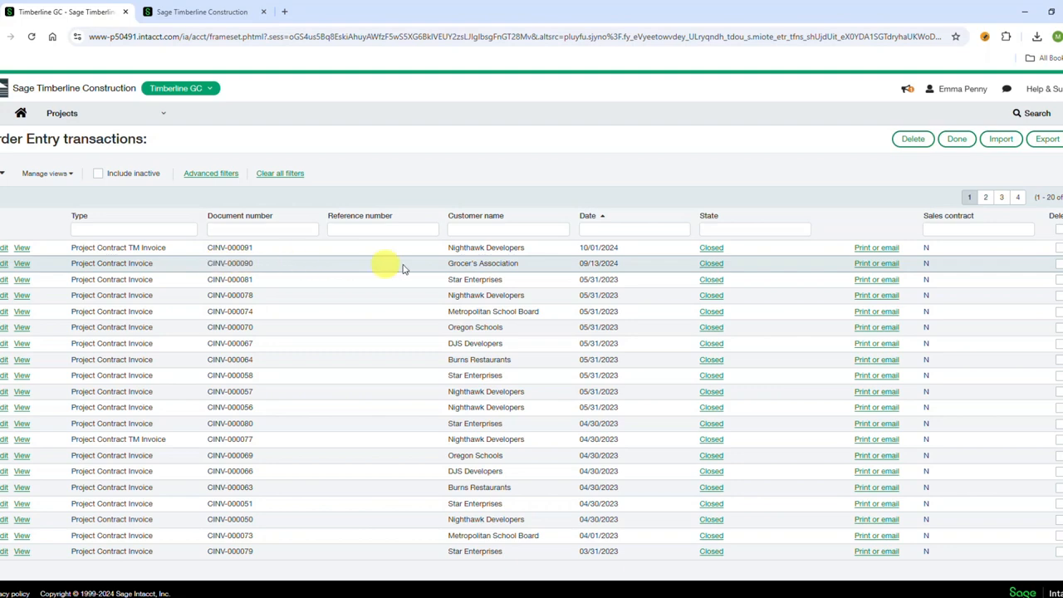
# Print the Grocer's Association project contract invoice dated 09/13/2024 to a PDF and look through its pages
pyautogui.click(868, 266)
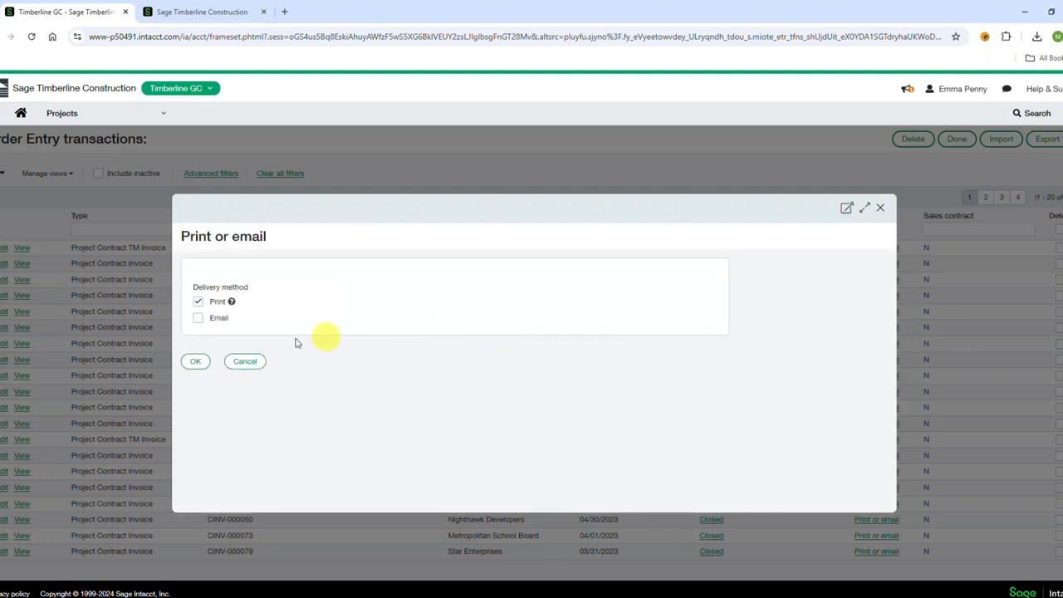
pyautogui.click(198, 360)
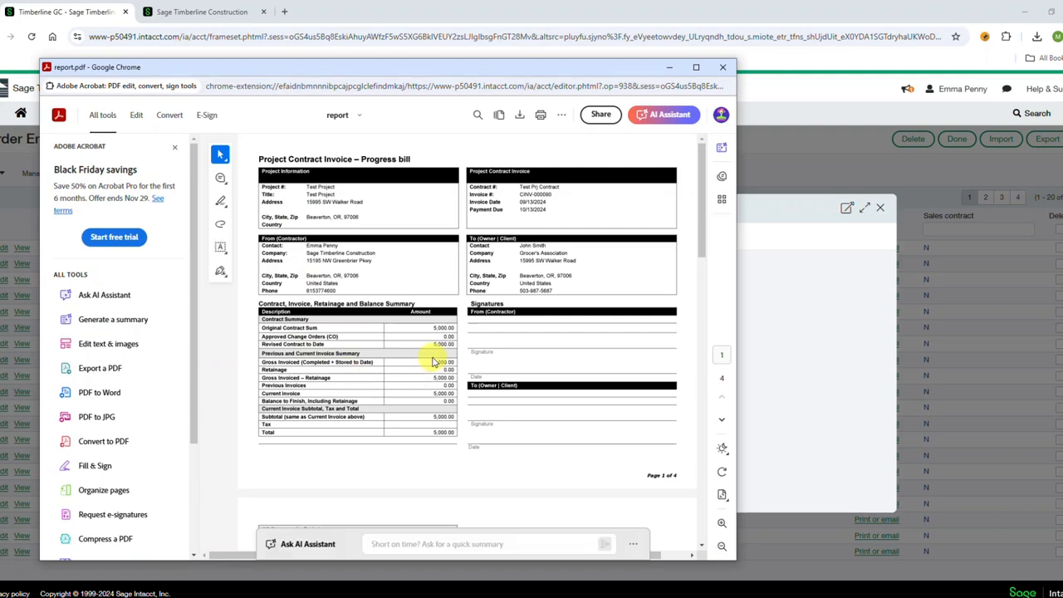
pyautogui.scroll(-2, 432, 362)
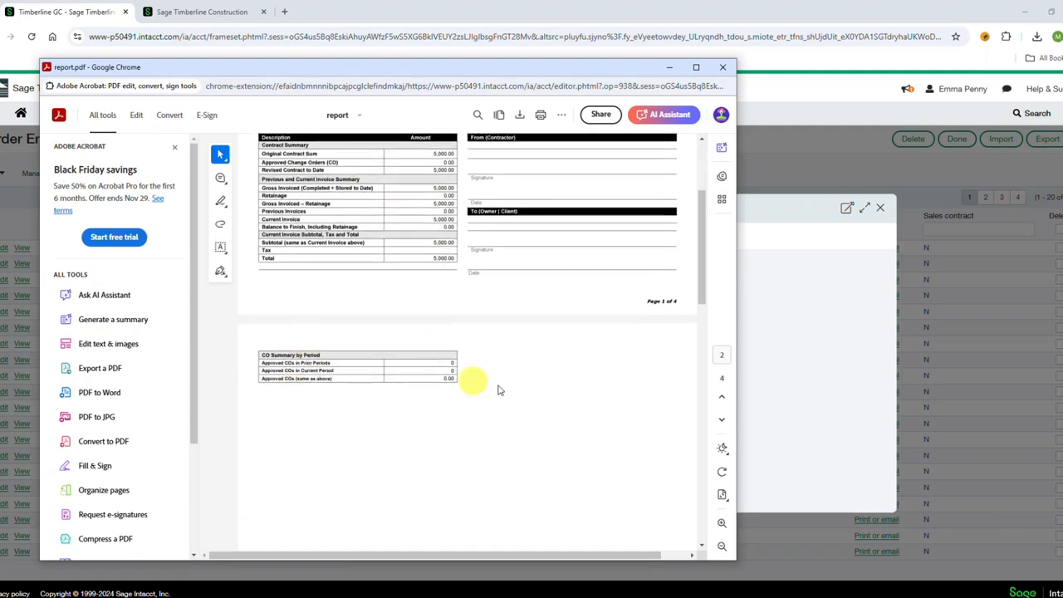
# Look through the remaining pages of the printed invoice PDF, and close the report and the print or email dialog
pyautogui.scroll(-2, 481, 387)
pyautogui.scroll(-3, 508, 388)
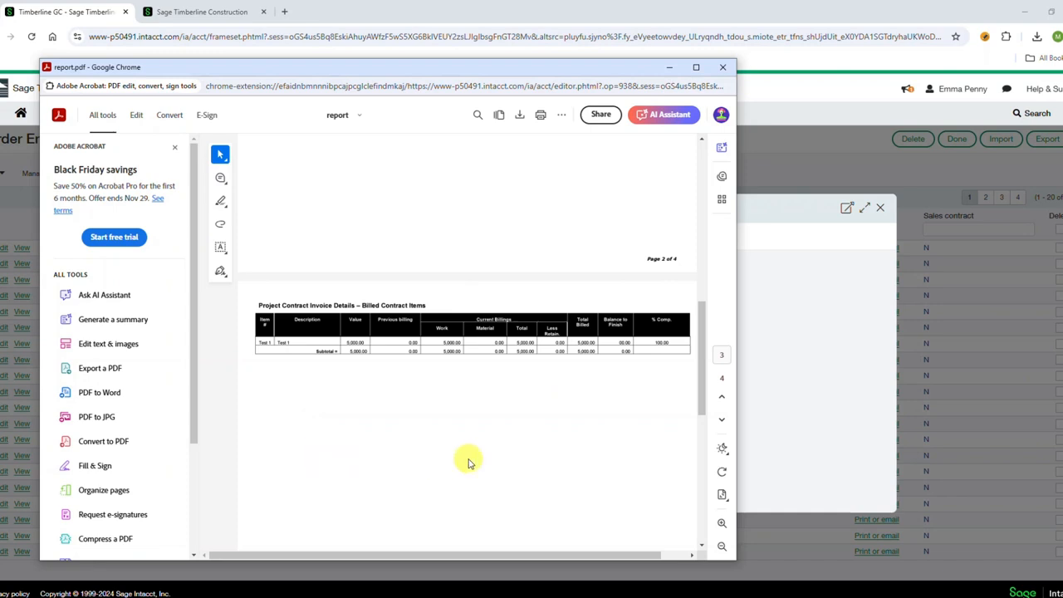
pyautogui.click(722, 66)
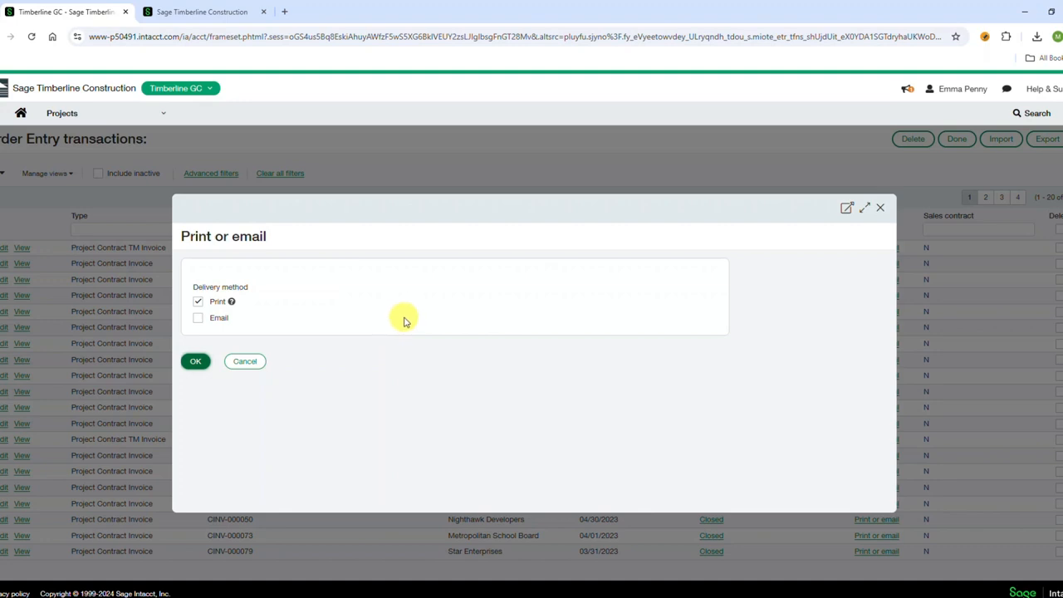
pyautogui.click(880, 207)
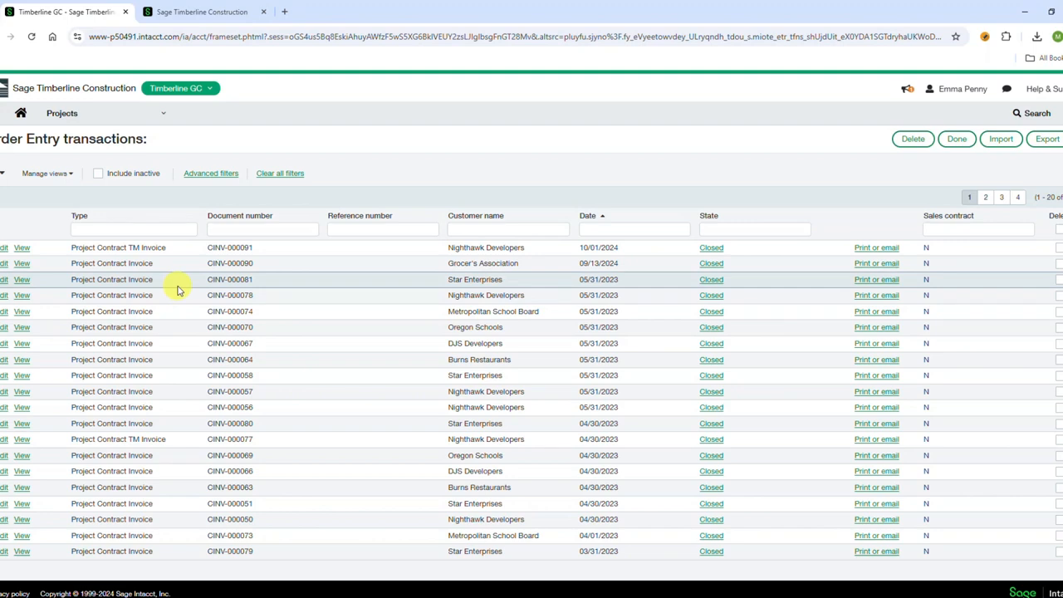
# Start a new invoice generation, invoicing by project contract with the Project Contract Invoice template
pyautogui.click(120, 115)
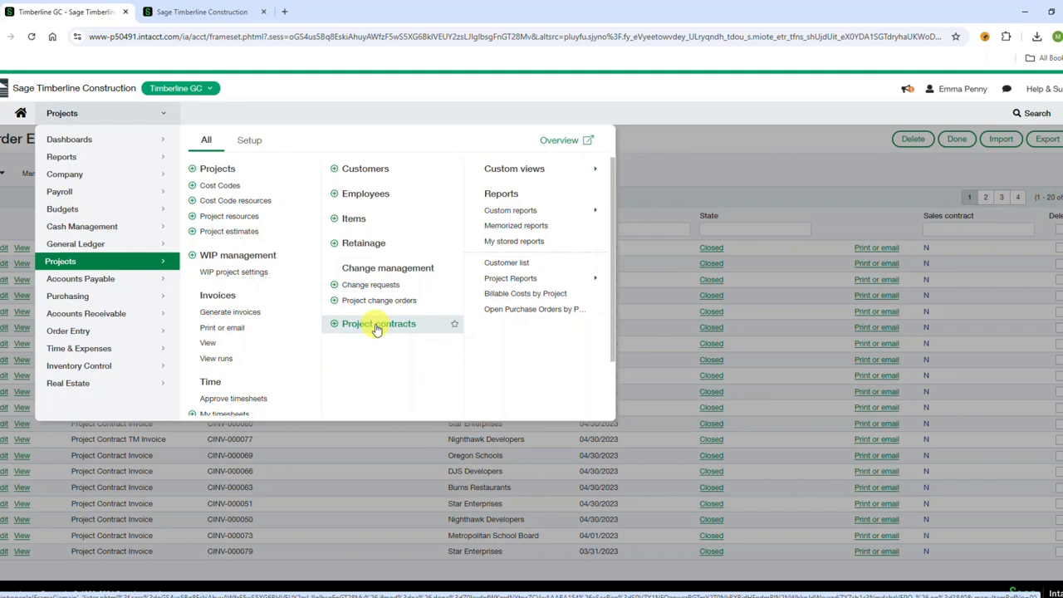
pyautogui.click(229, 313)
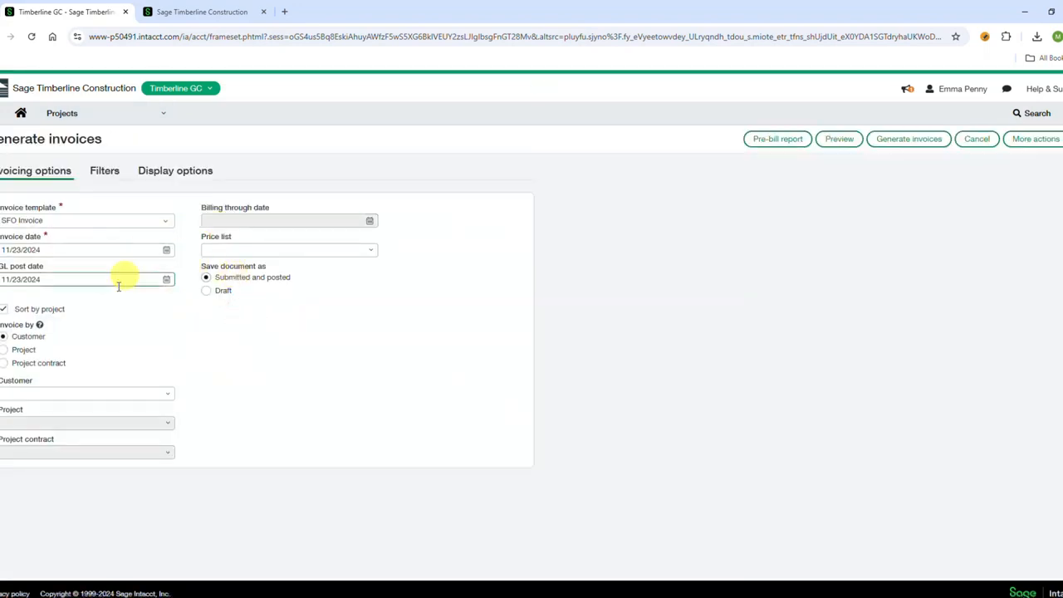
pyautogui.click(74, 393)
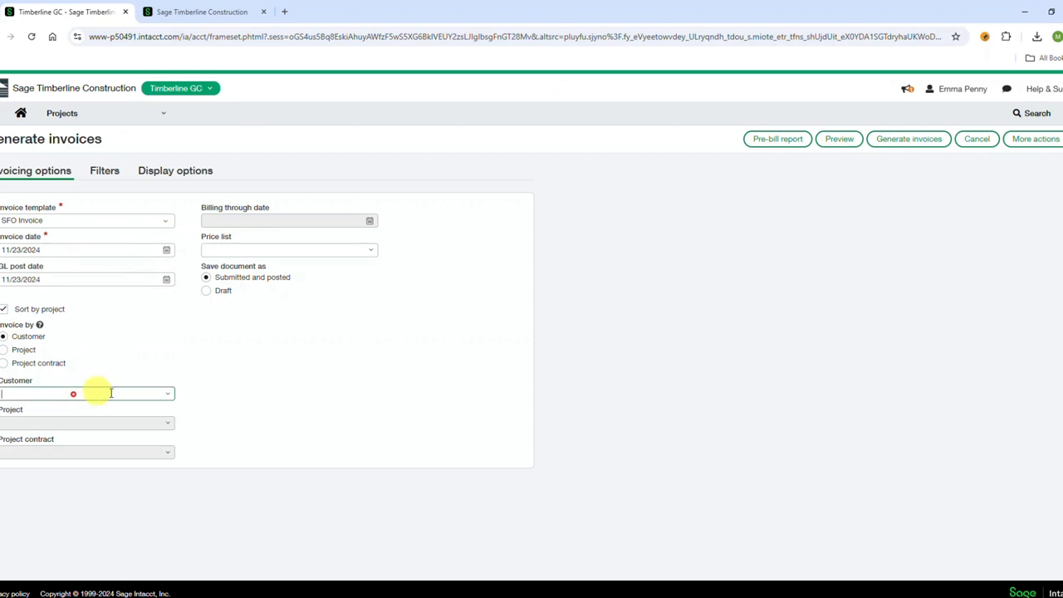
pyautogui.click(34, 365)
pyautogui.click(122, 245)
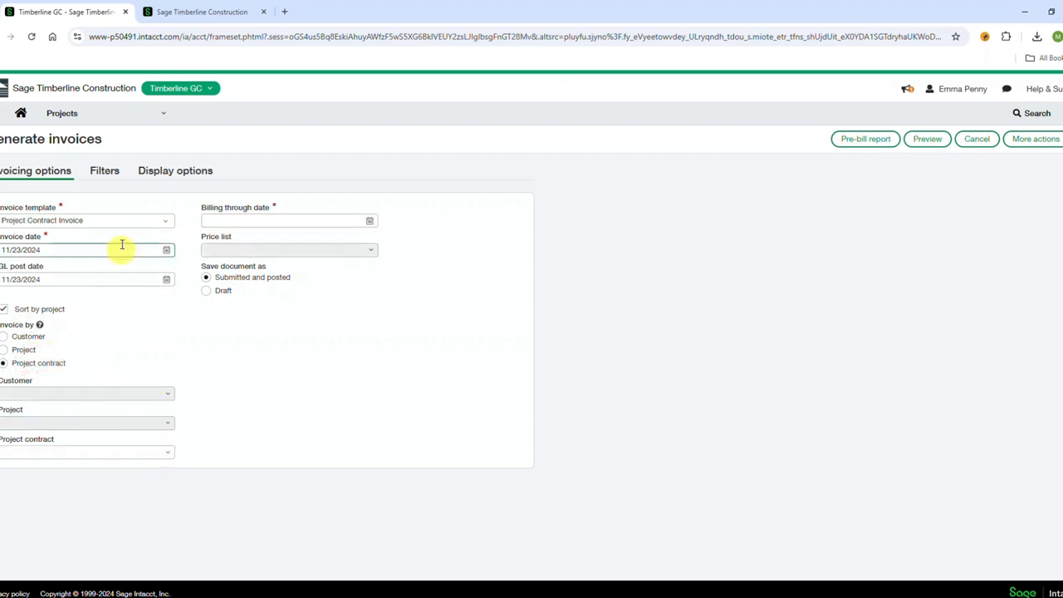
# Preview the invoice for project contract 23-018-001--Prime Mart - Wilsonville - All scopes with the billing through date 10/31/2024
pyautogui.click(168, 452)
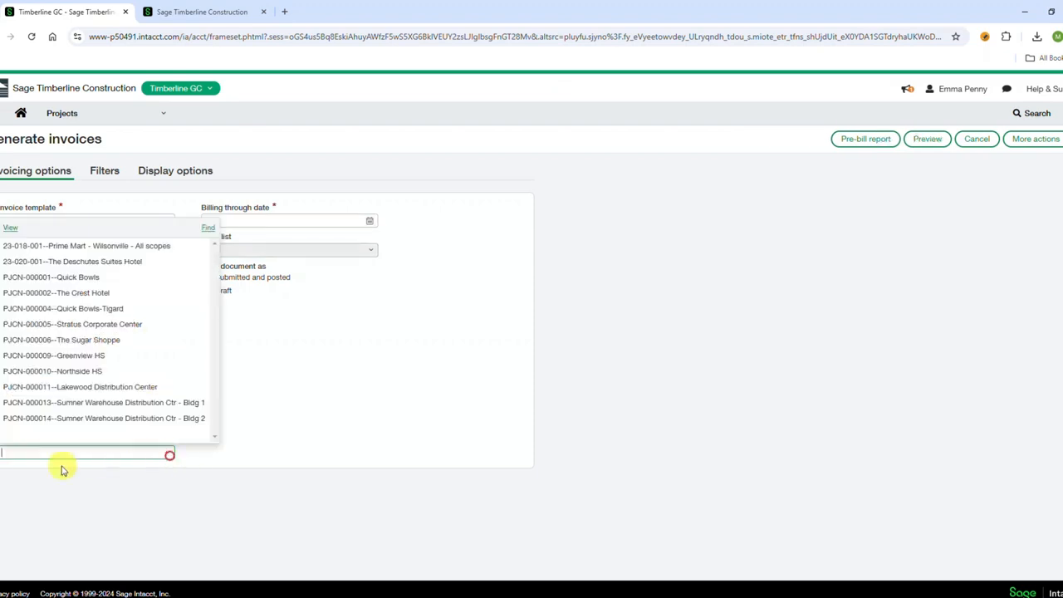
pyautogui.click(83, 248)
pyautogui.click(270, 220)
pyautogui.write('10/1')
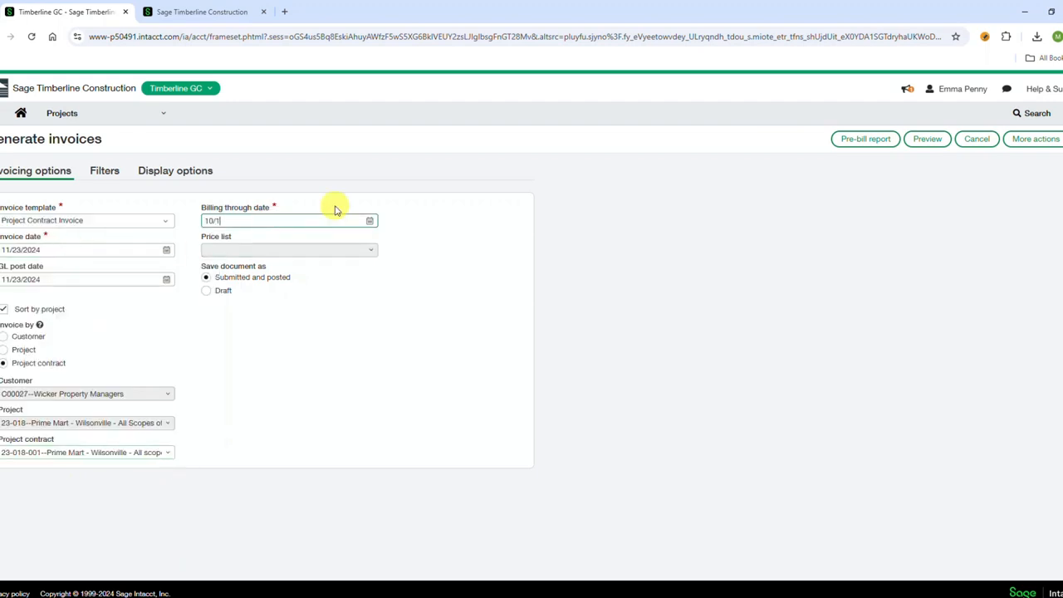
pyautogui.write('1')
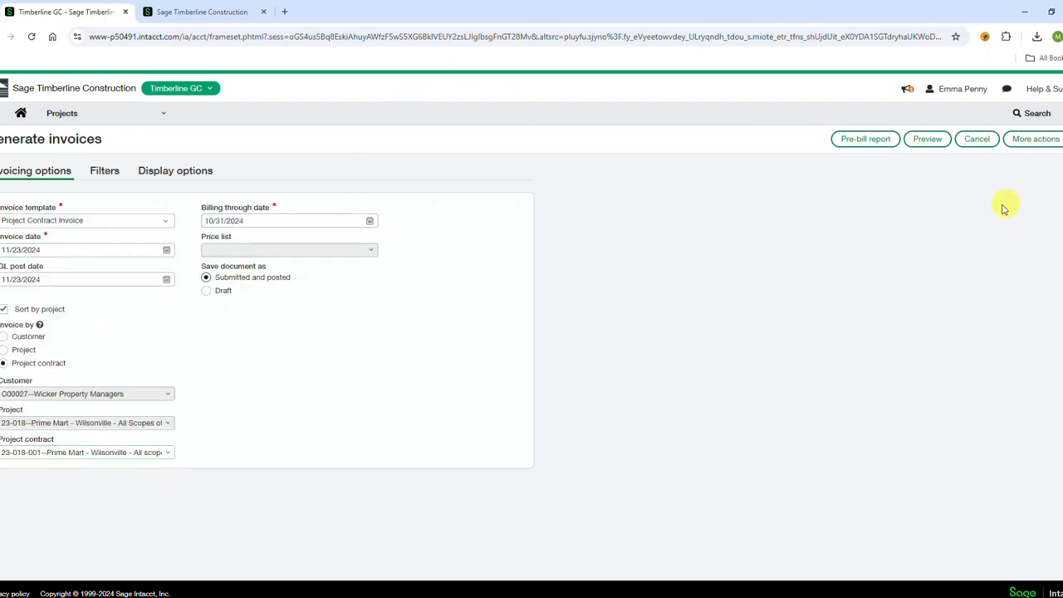
pyautogui.click(922, 138)
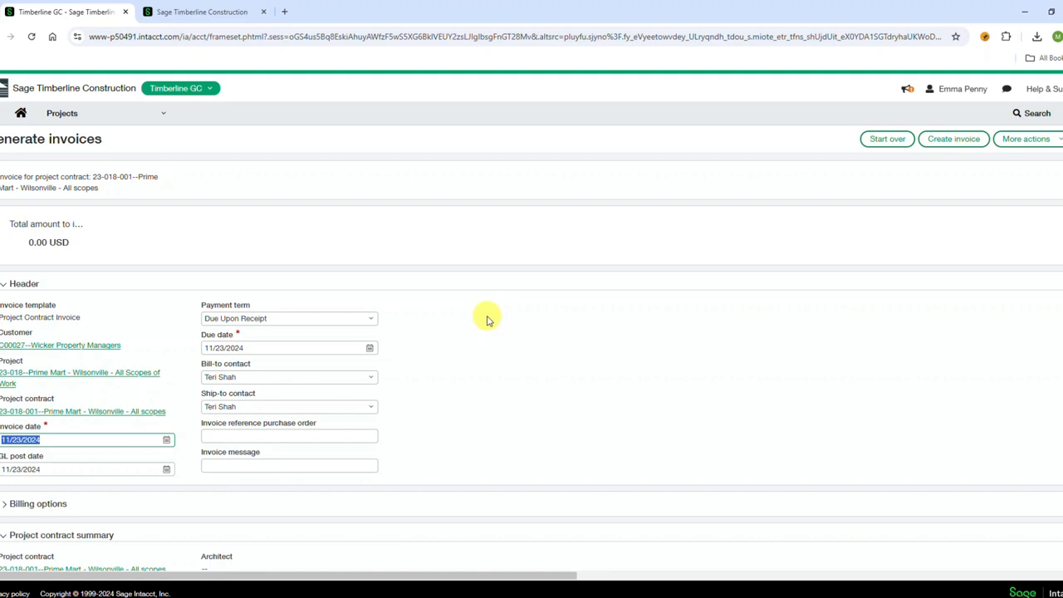
# Open the Permits contract line's retainage to bill this period for editing and examine the retainage and net-to-bill columns
pyautogui.scroll(-3, 374, 332)
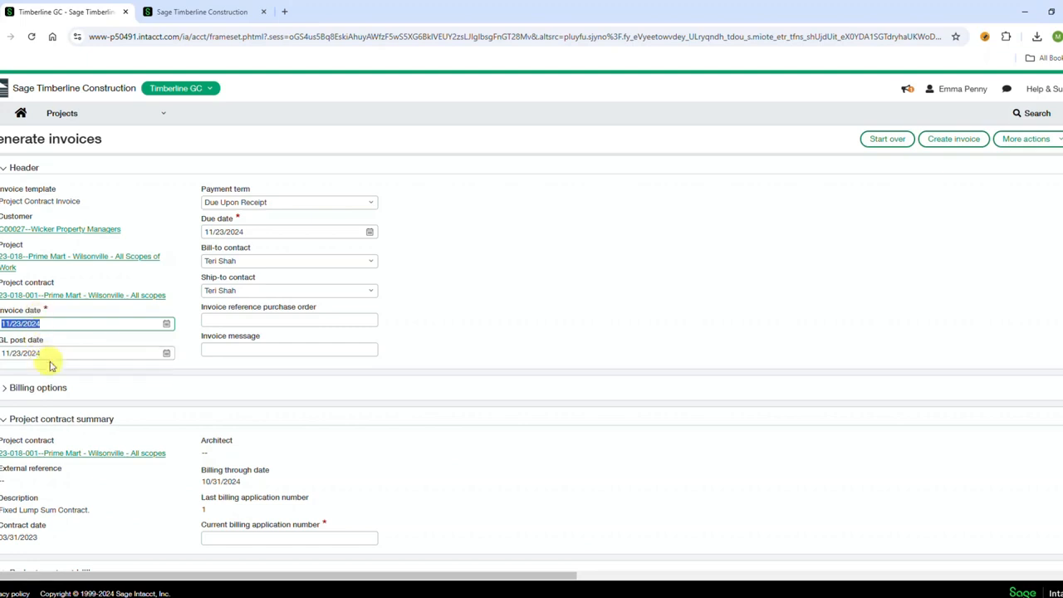
pyautogui.scroll(-5, 591, 360)
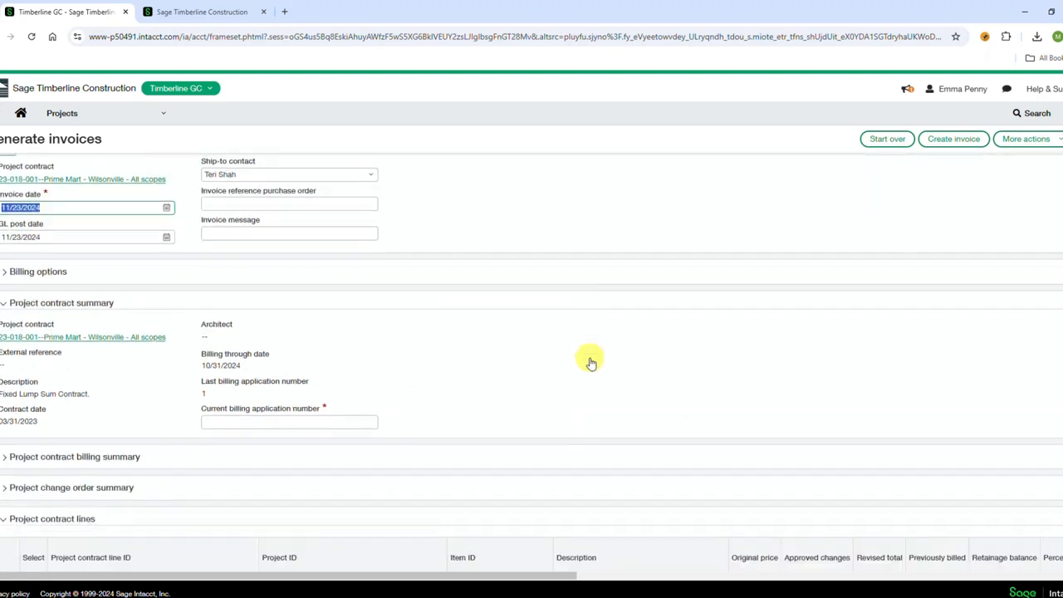
pyautogui.scroll(-5, 590, 359)
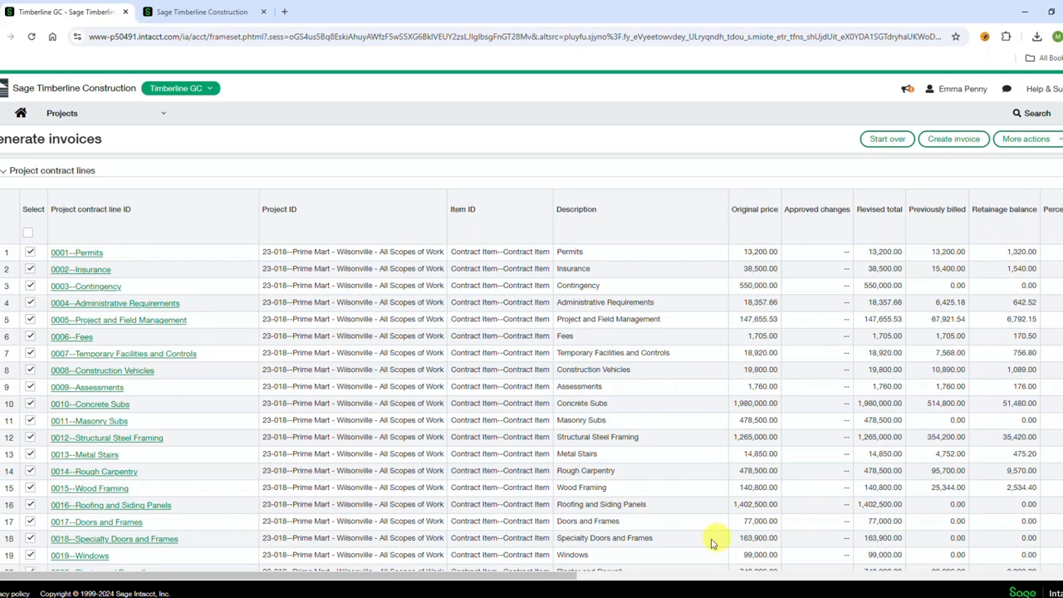
pyautogui.moveTo(562, 575); pyautogui.dragTo(968, 586)
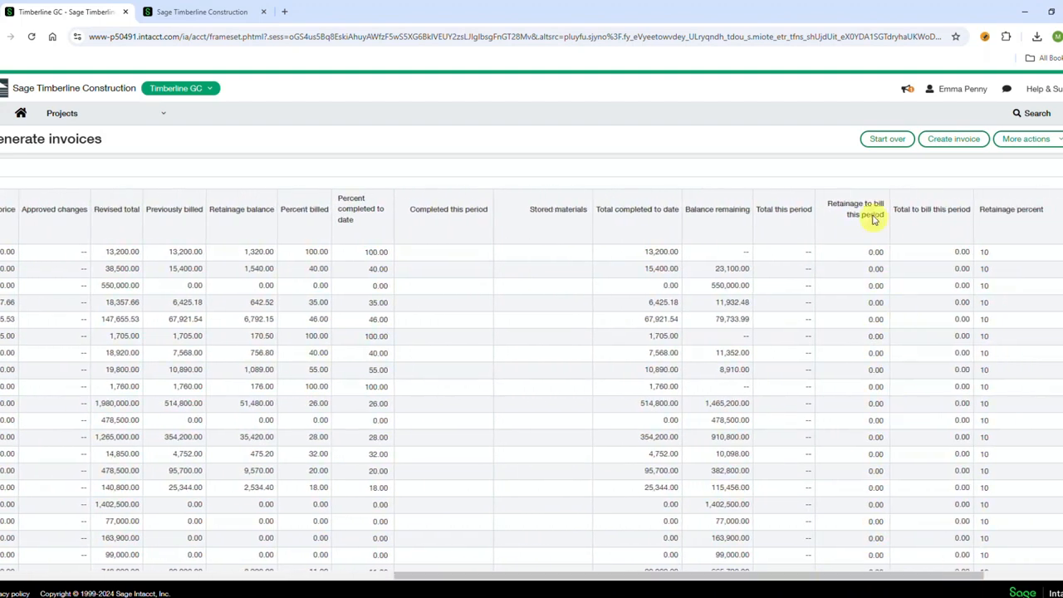
pyautogui.click(869, 256)
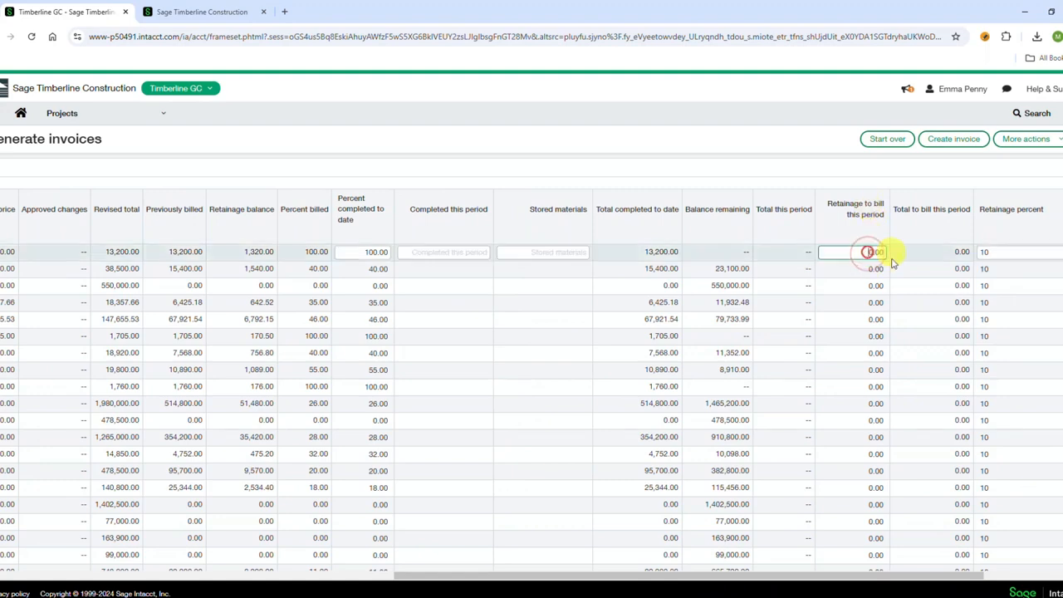
pyautogui.click(1062, 573)
pyautogui.click(1062, 573)
pyautogui.click(1062, 574)
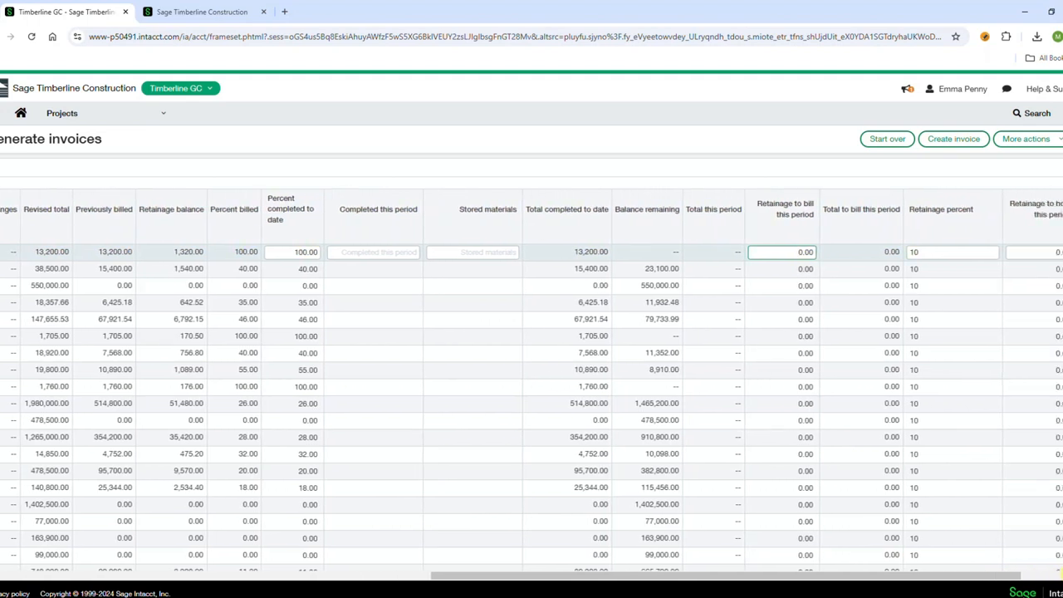
pyautogui.click(1062, 574)
pyautogui.click(1062, 573)
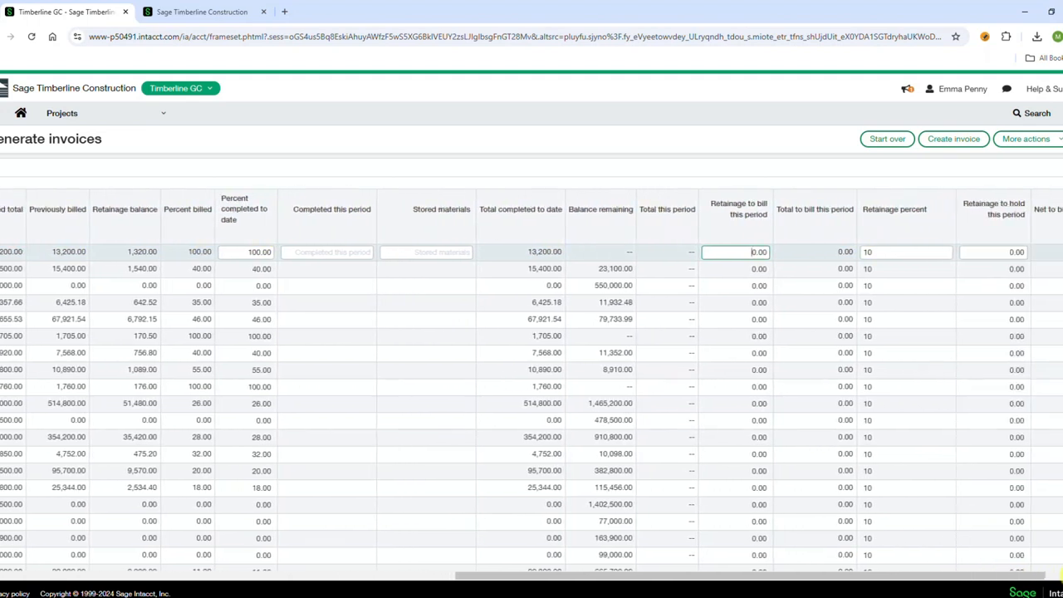
pyautogui.click(1062, 573)
pyautogui.click(1062, 574)
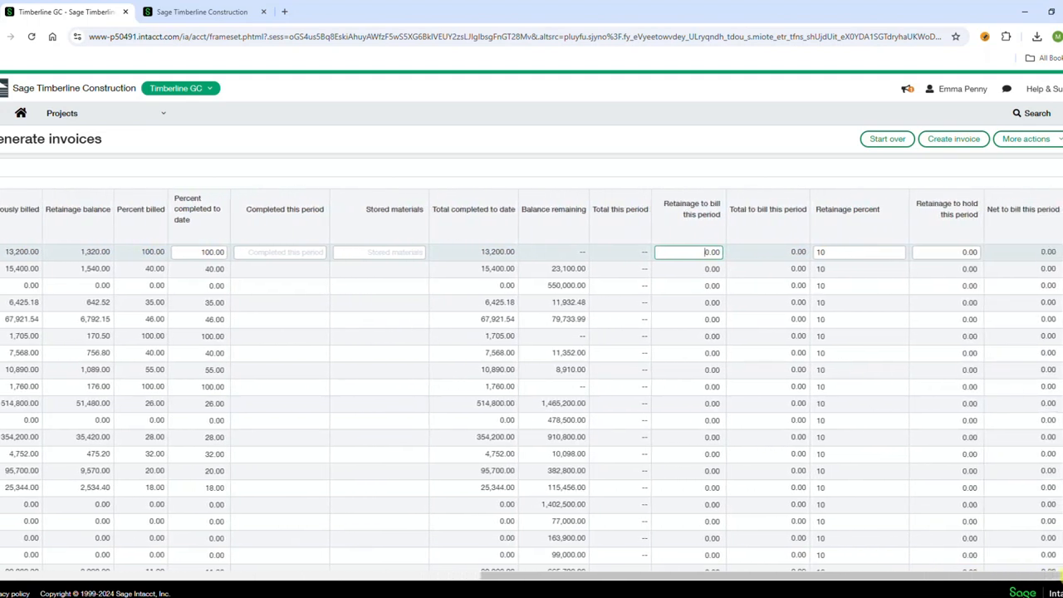
pyautogui.doubleClick(704, 252)
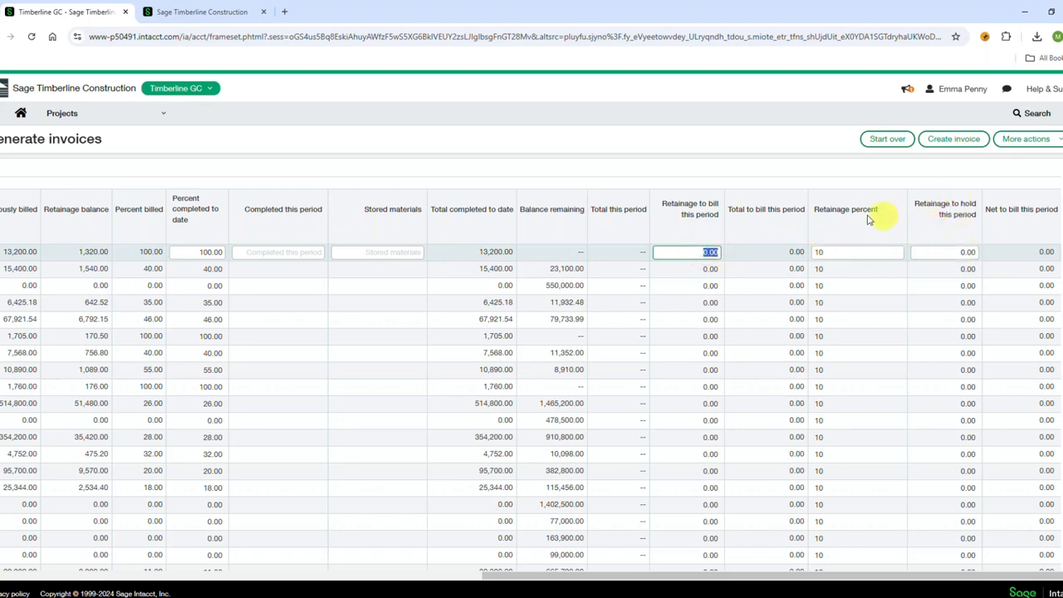